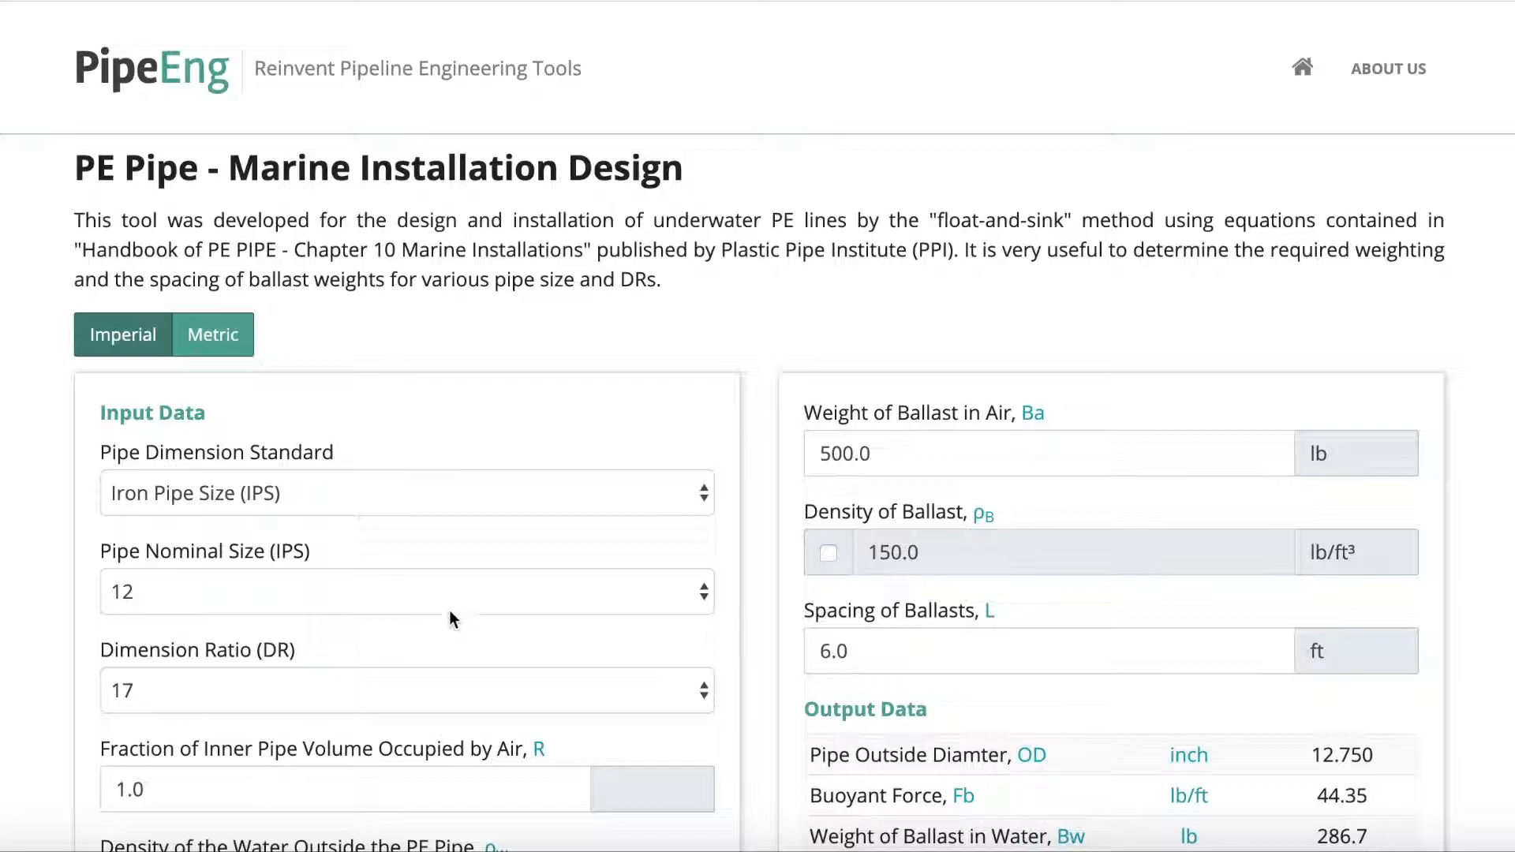
Step: Define the pipe with the Iron Pipe Size (IPS) standard, nominal size 16 and dimension ratio 11
scroll(668, 472, "down", 3)
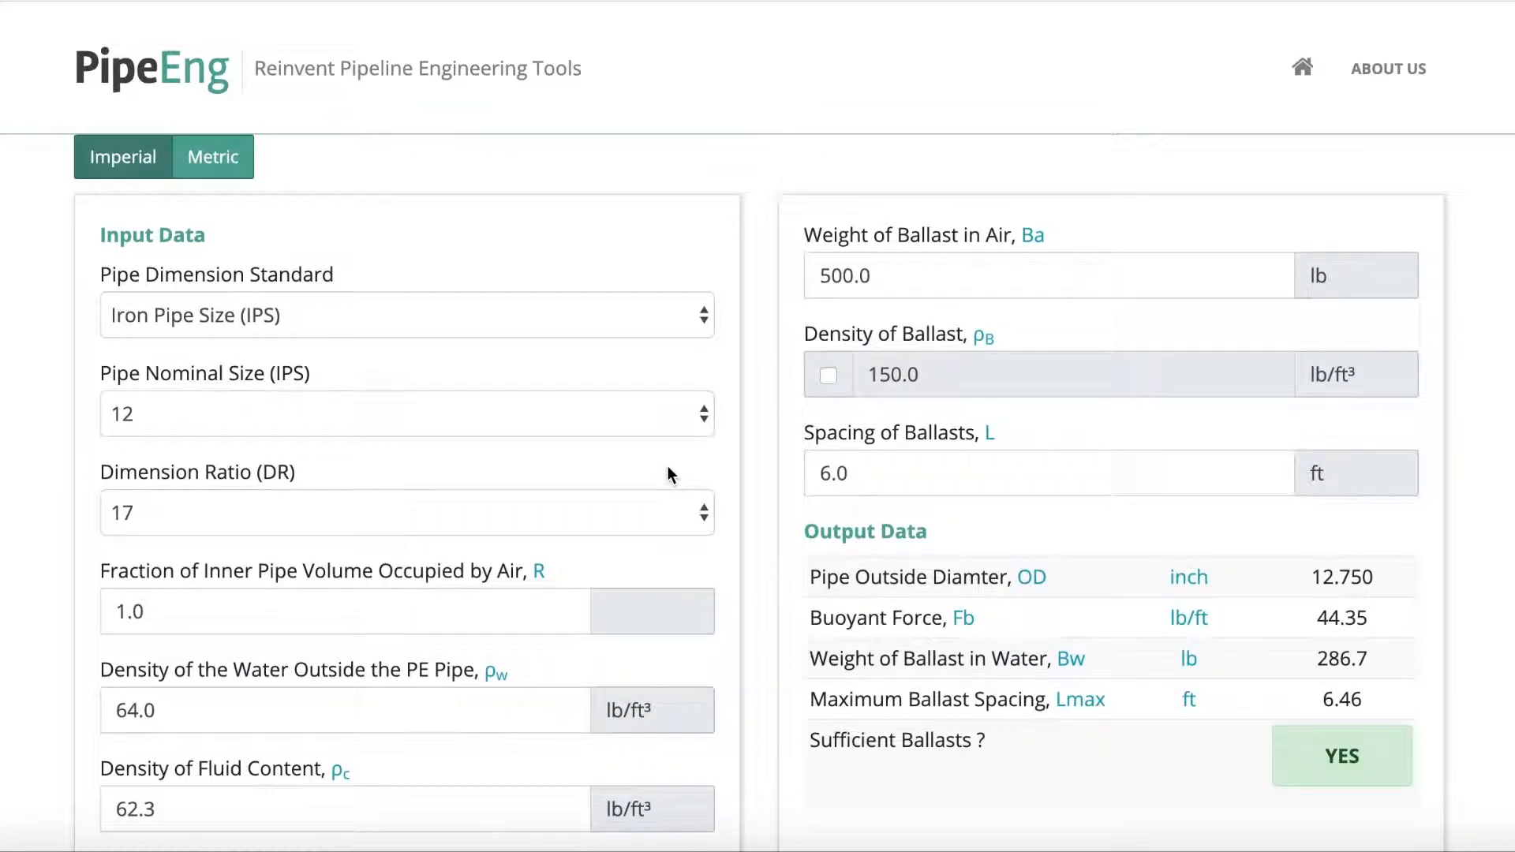
scroll(668, 473, "down", 1)
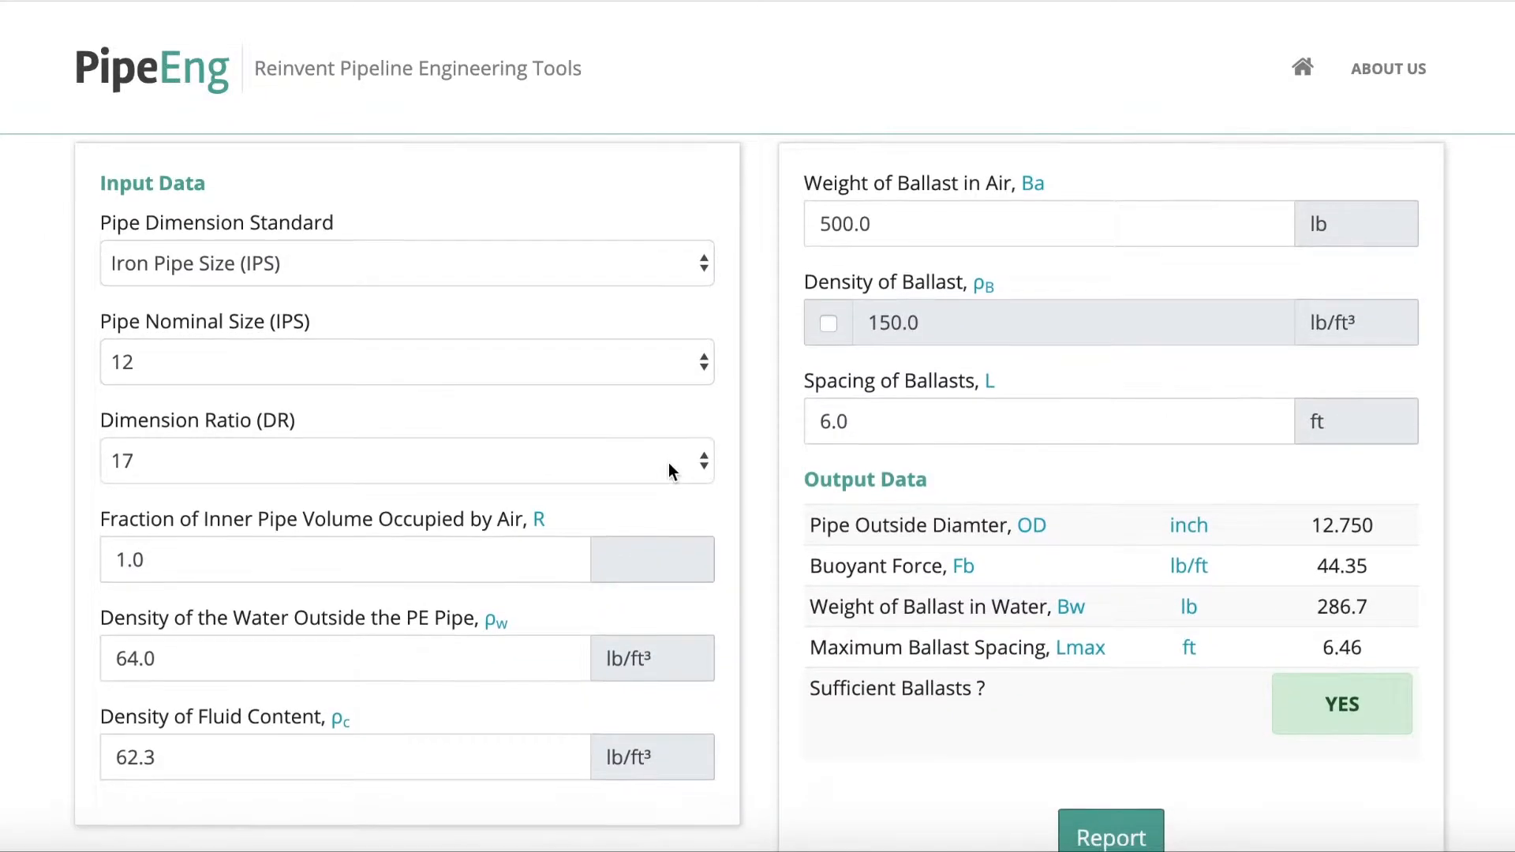
left_click(252, 273)
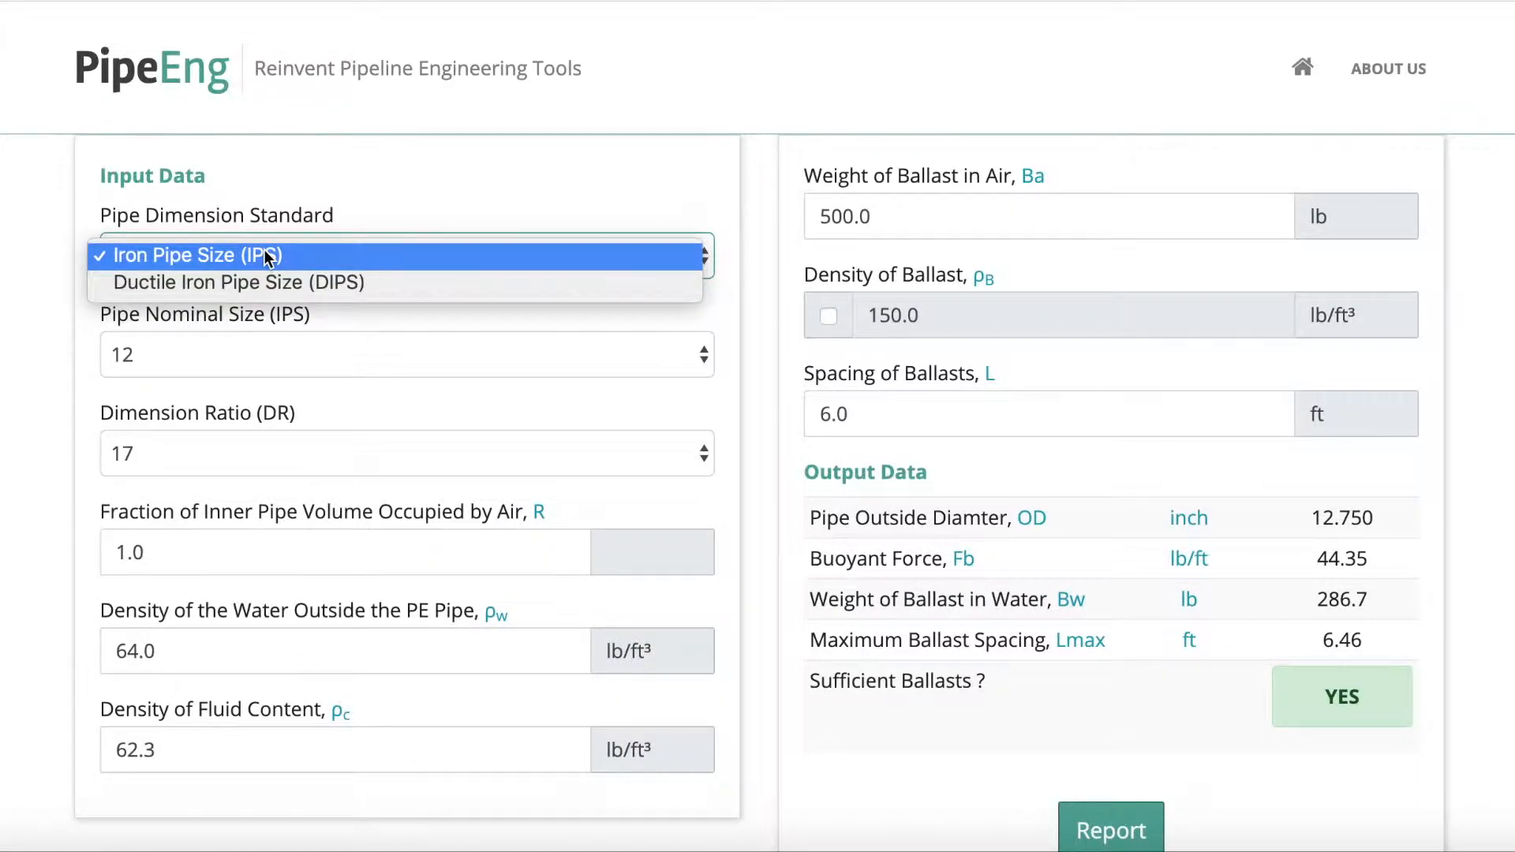
left_click(264, 251)
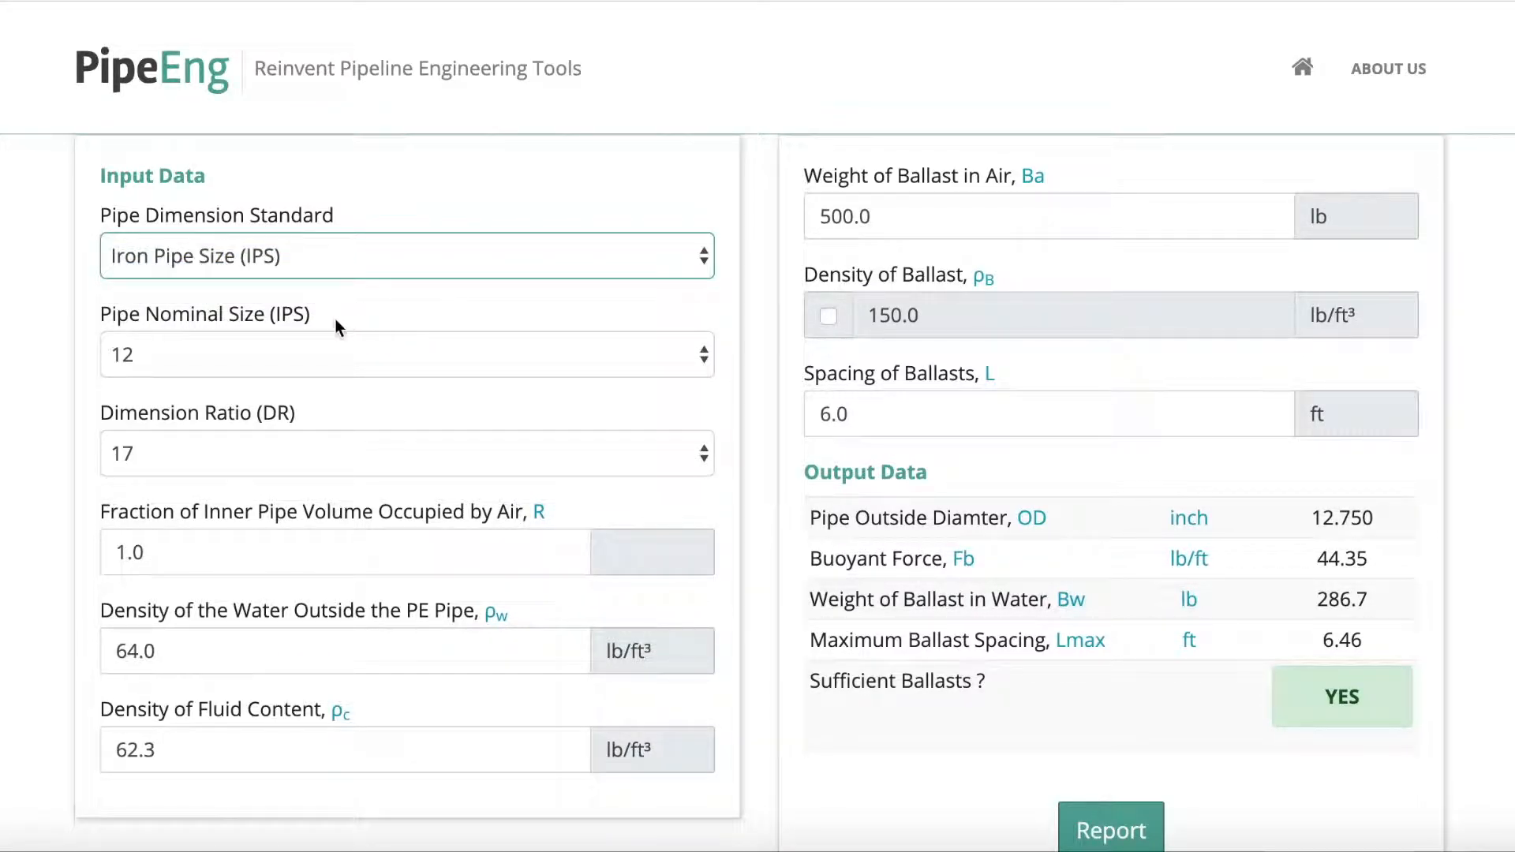
left_click(213, 362)
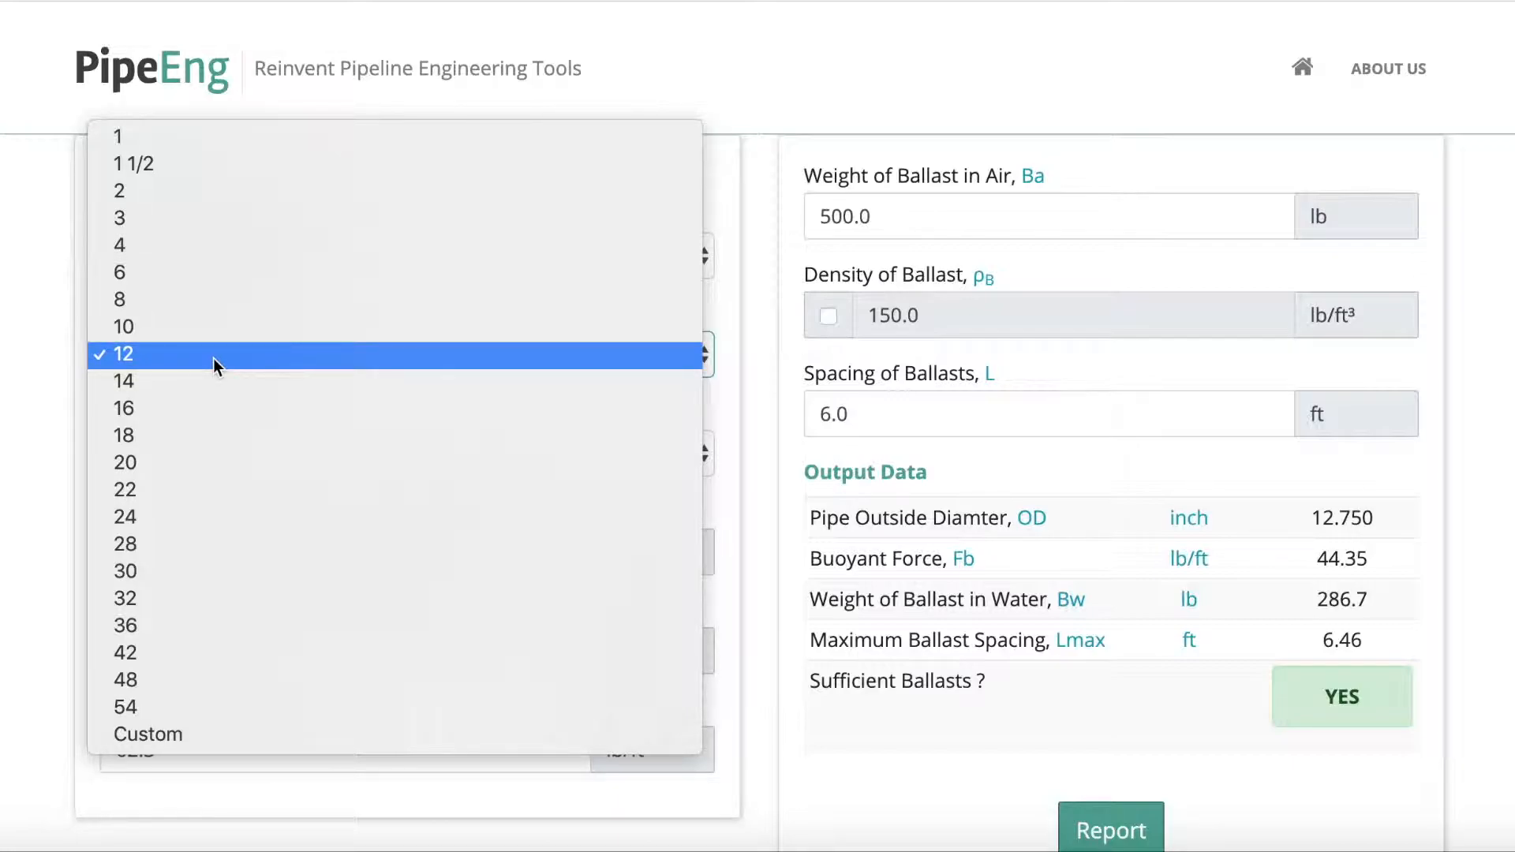
left_click(193, 406)
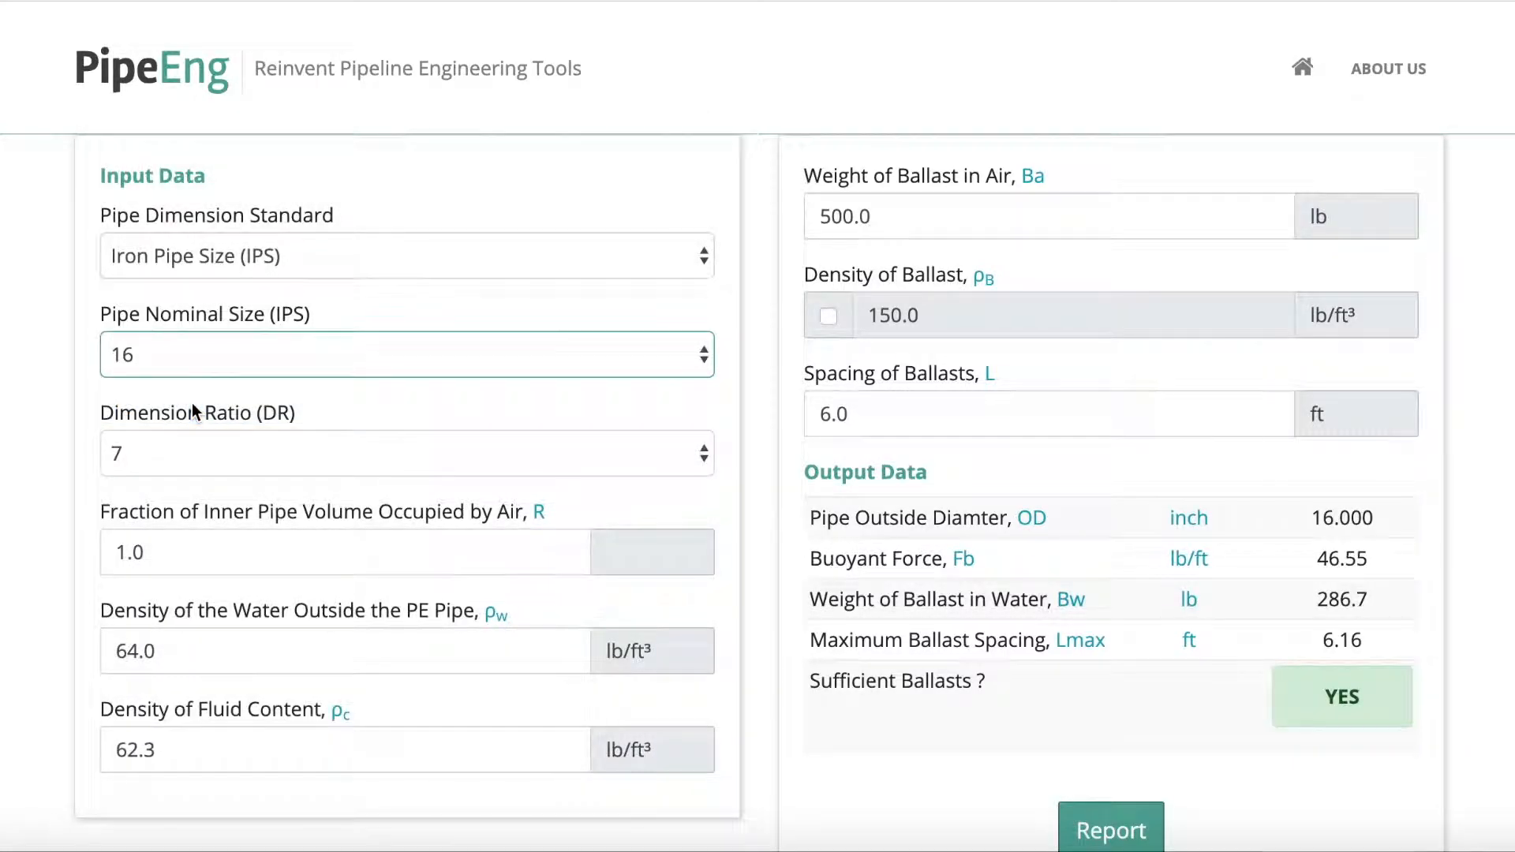
left_click(162, 451)
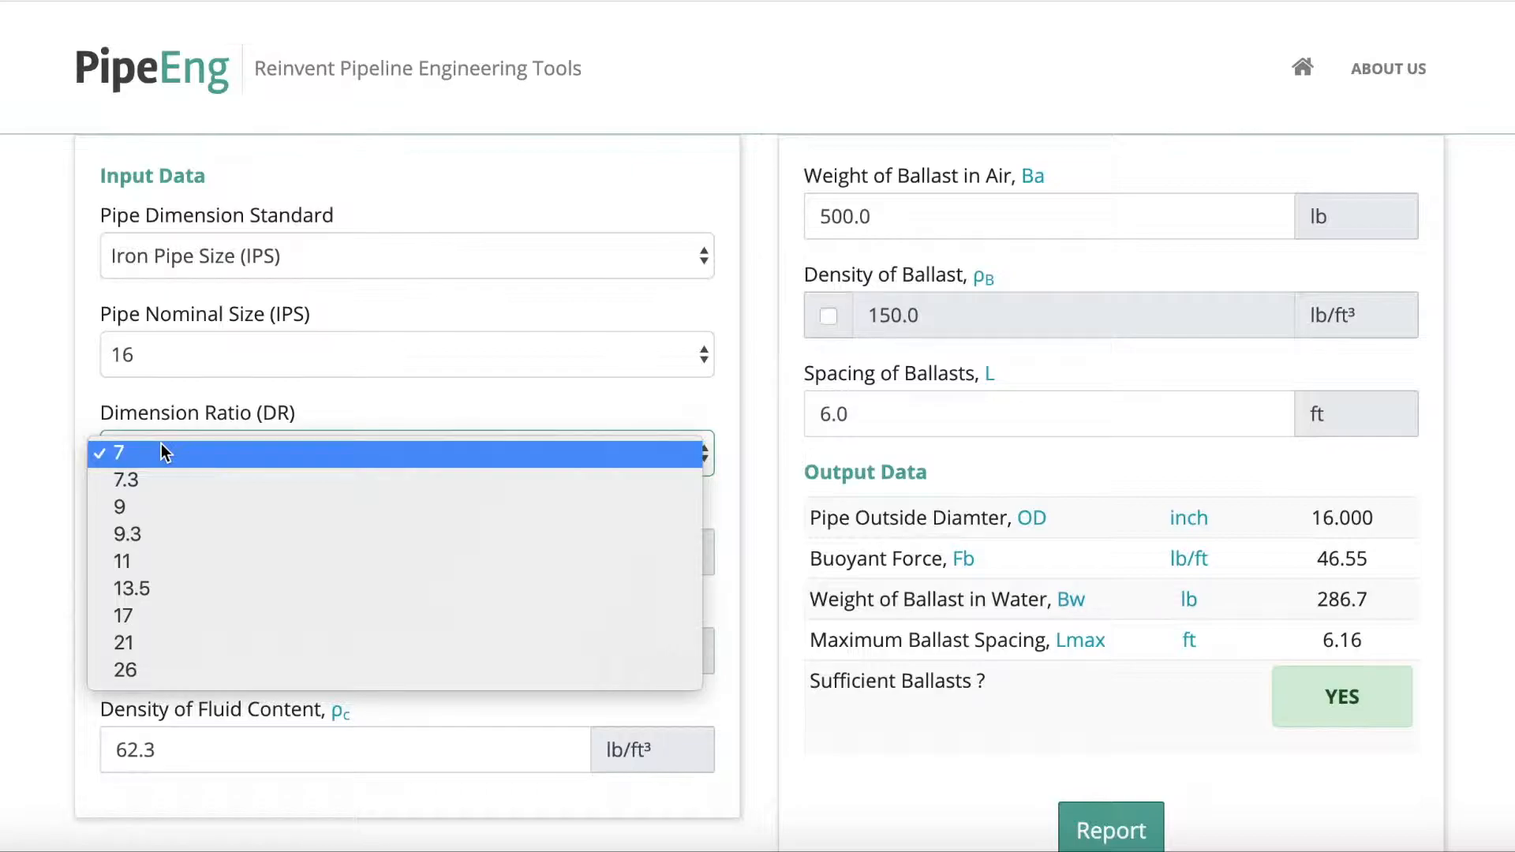
left_click(157, 559)
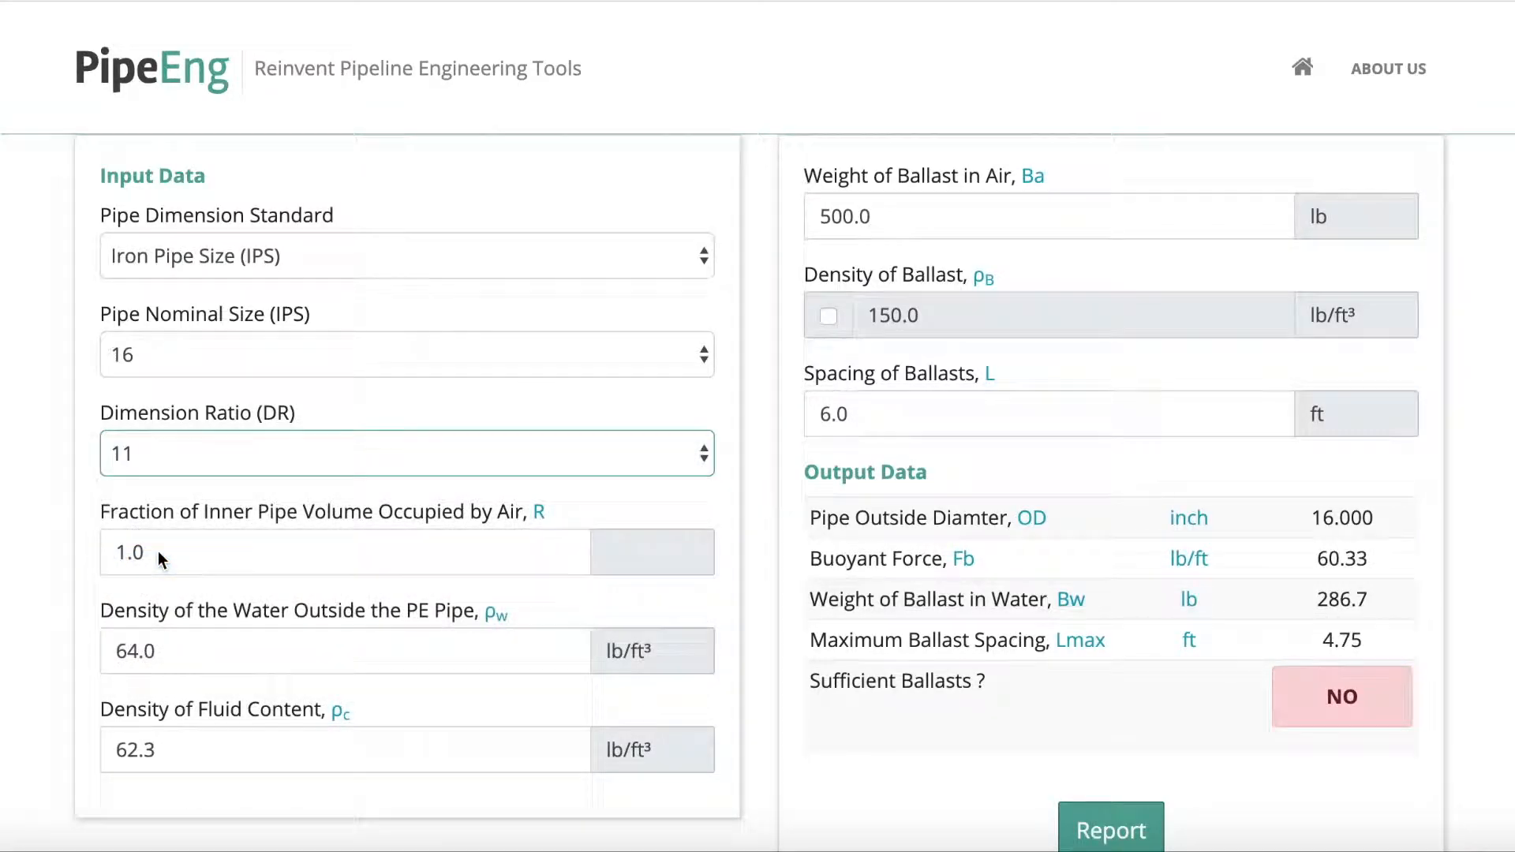
Step: Set the fraction of inner pipe volume occupied by air to 0.2
left_click(158, 553)
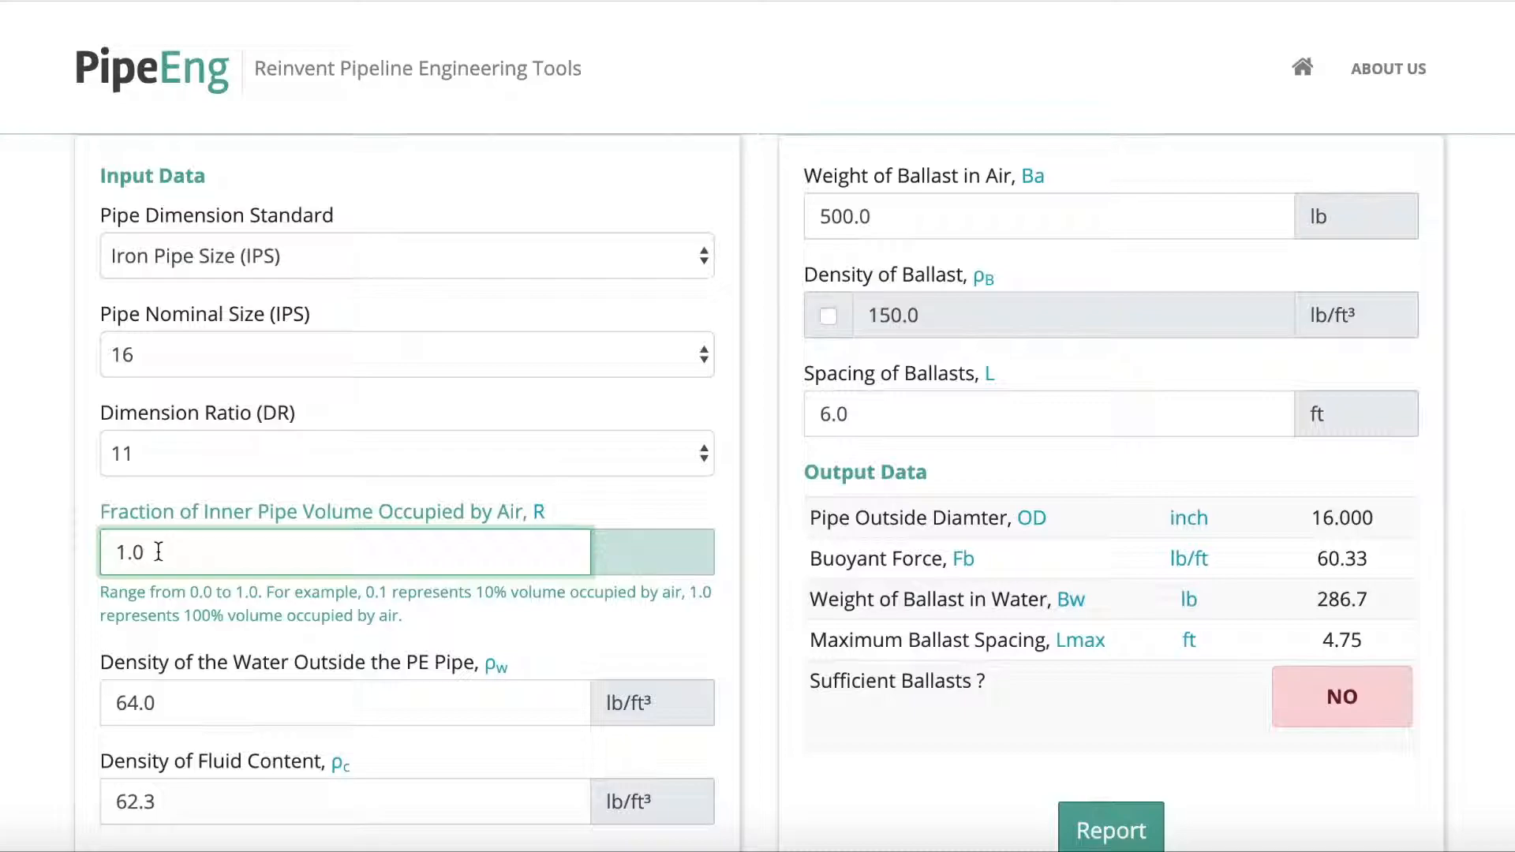
key("BackSpace")
key("BackSpace")
key("BackSpace")
type("0.2")
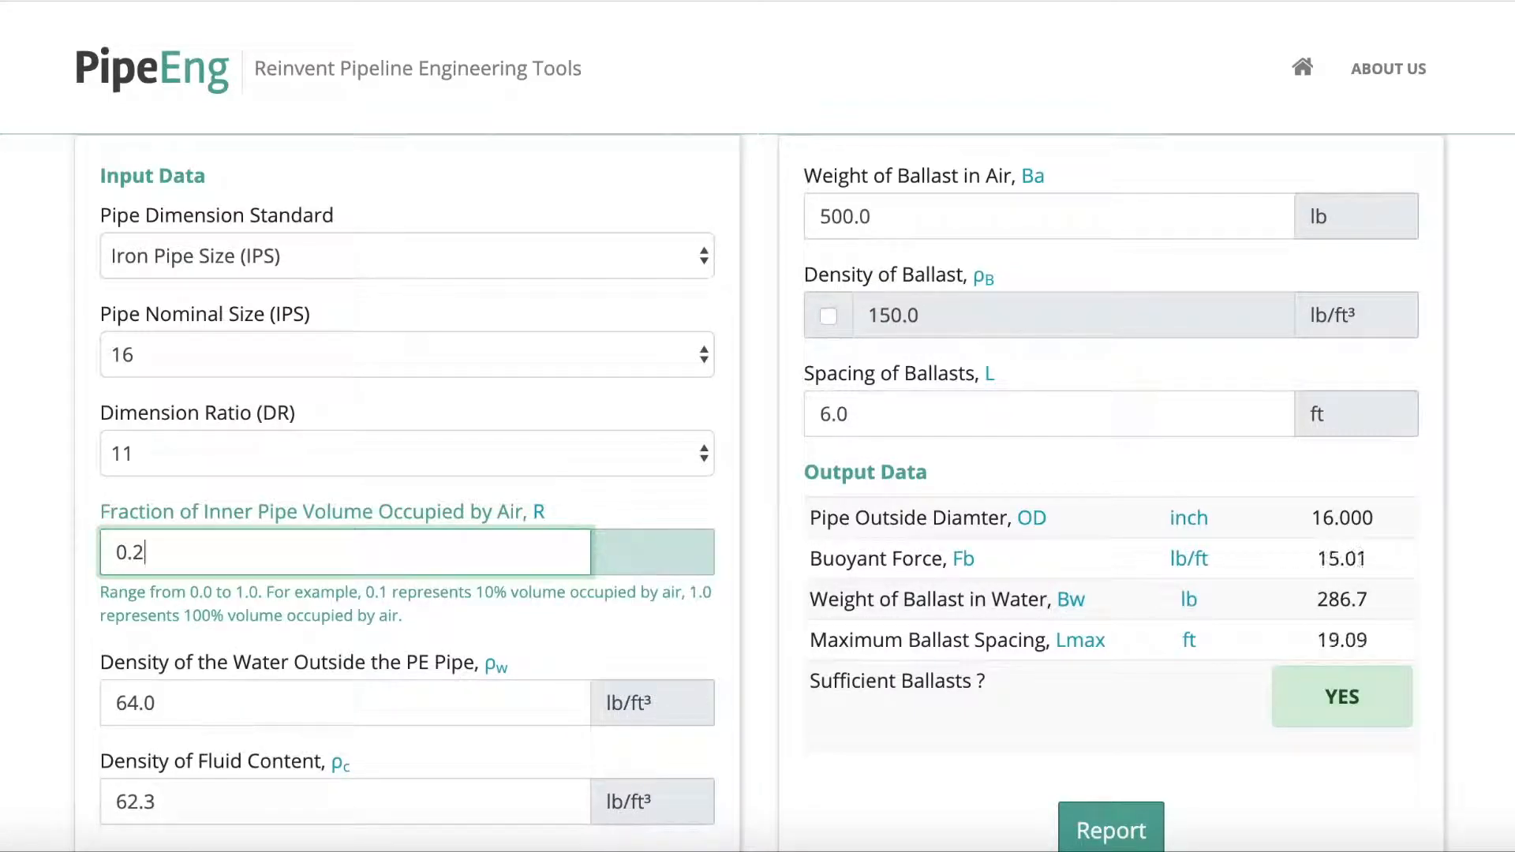
left_click(156, 619)
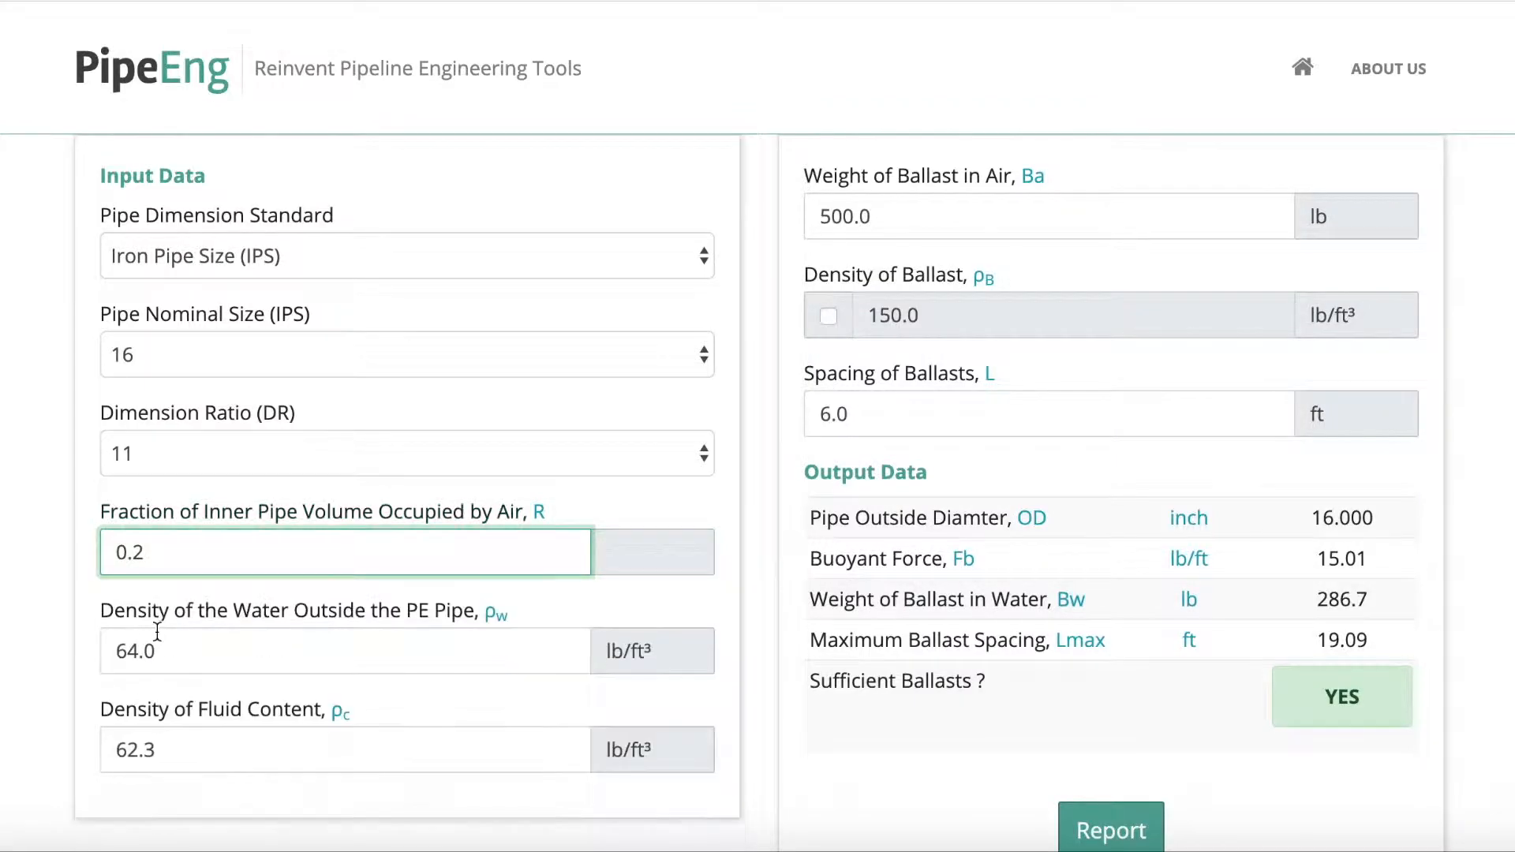
Step: Check the guidance for the outside water density and set the density of the fluid content to 64 lb/ft³
scroll(158, 631, "down", 3)
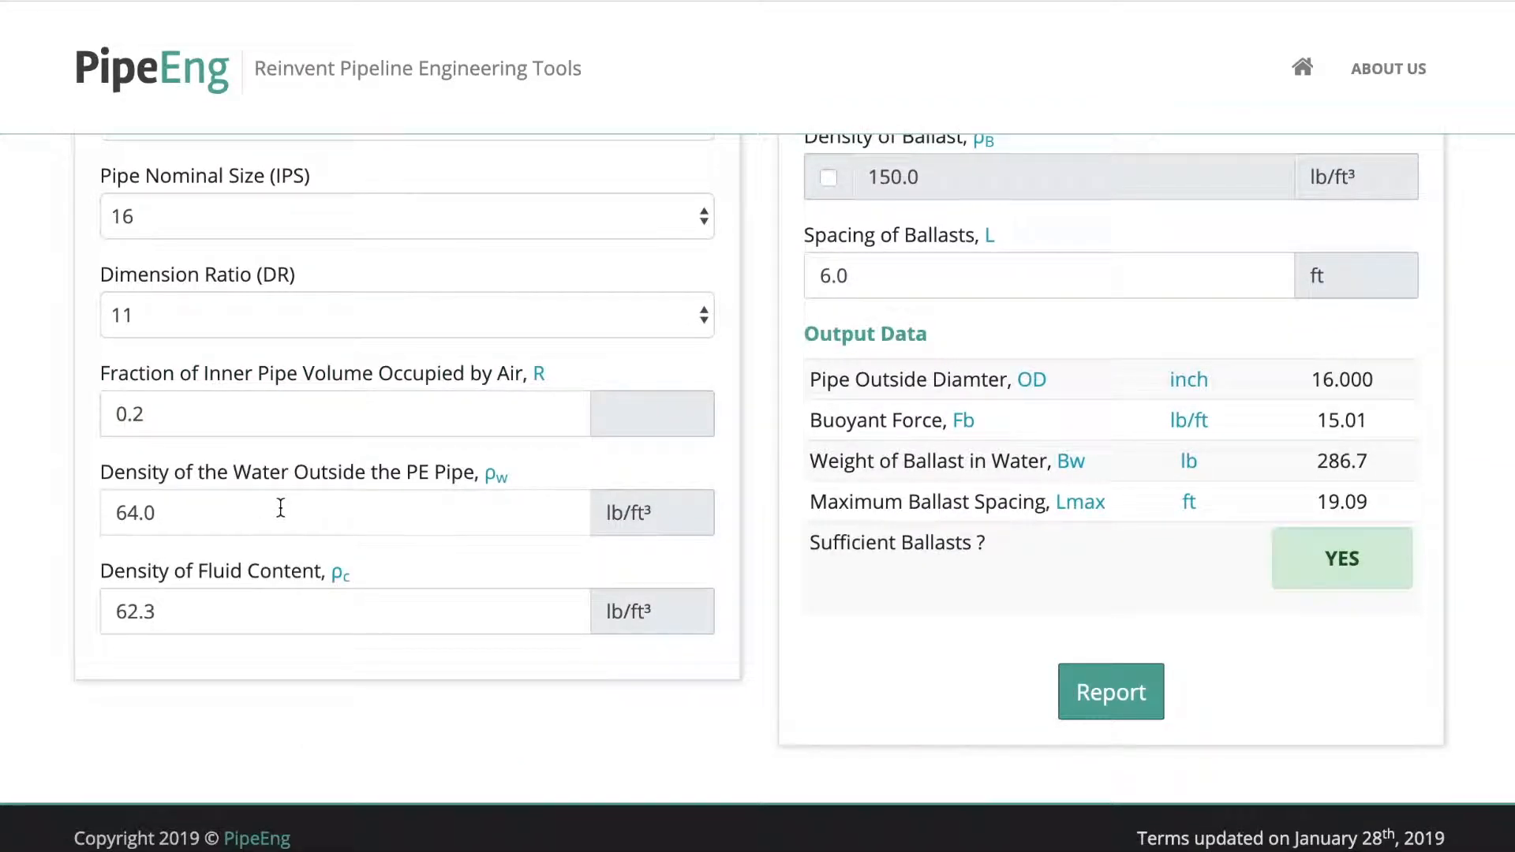
left_click(188, 504)
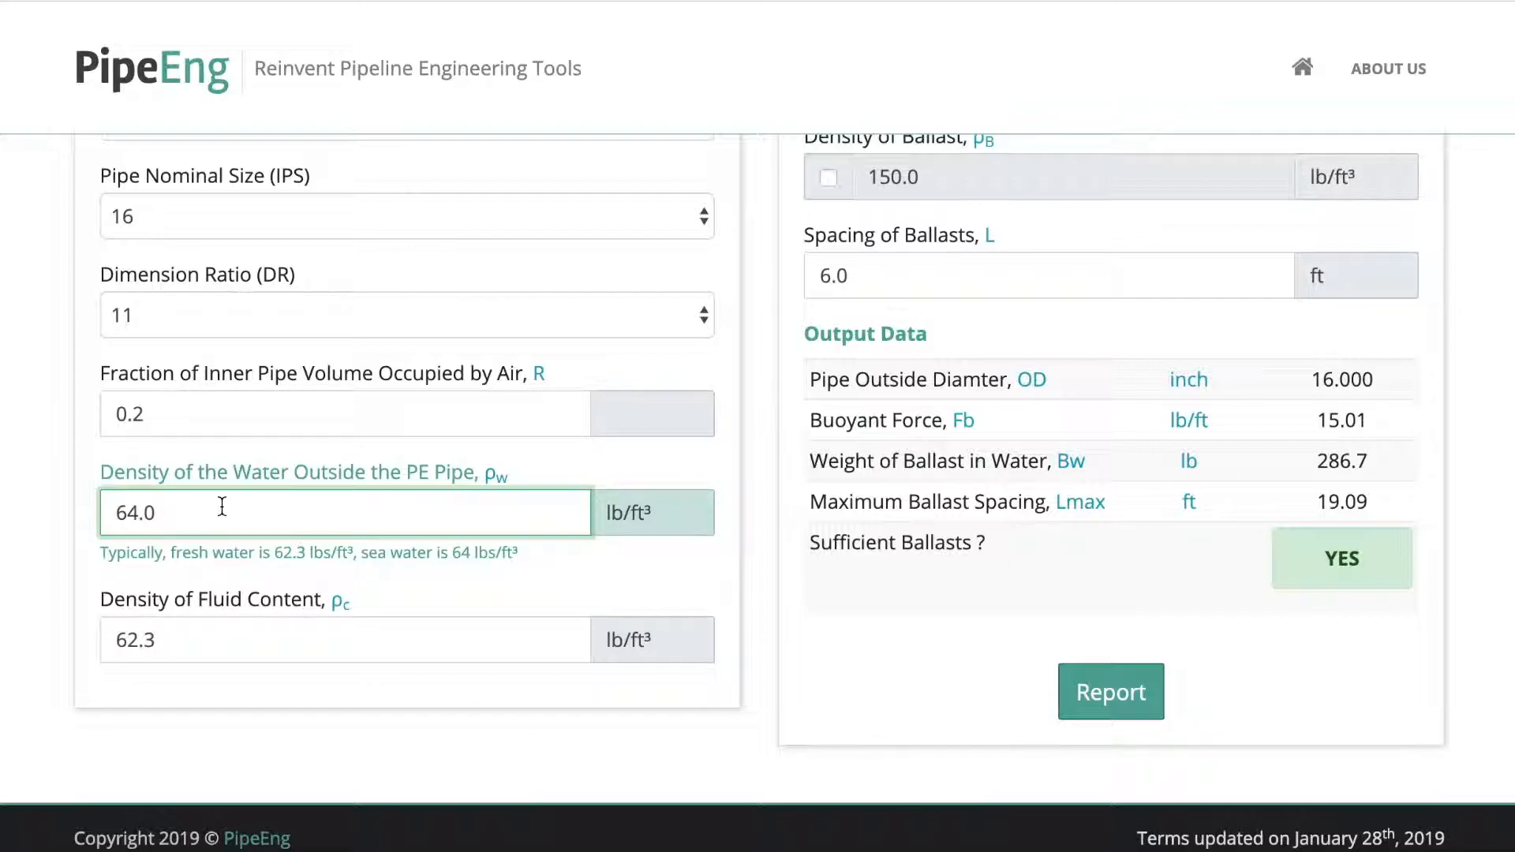
left_click(205, 643)
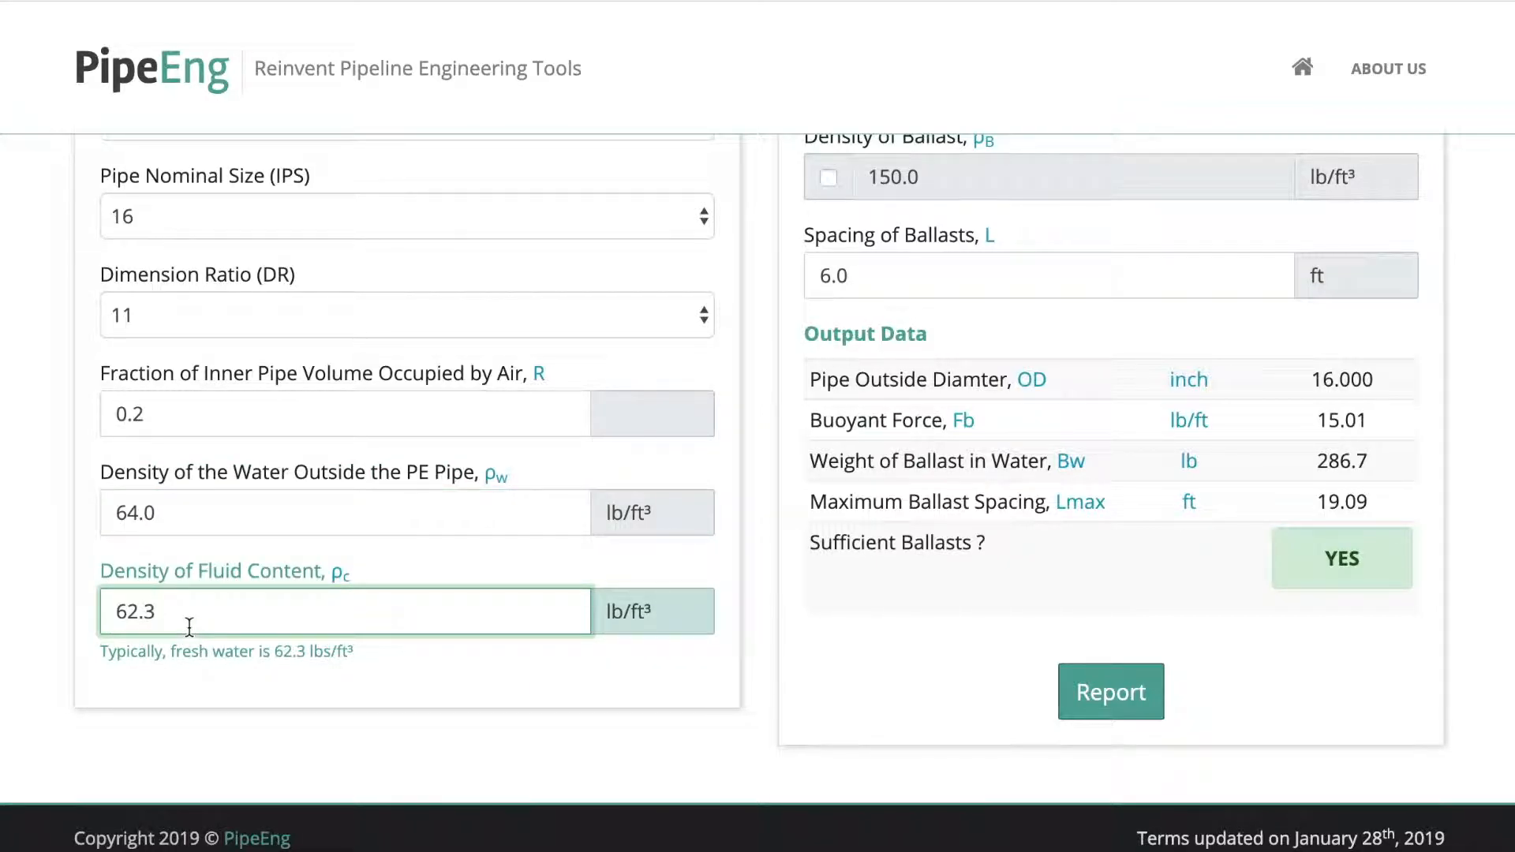
left_click_drag(190, 625, 89, 606)
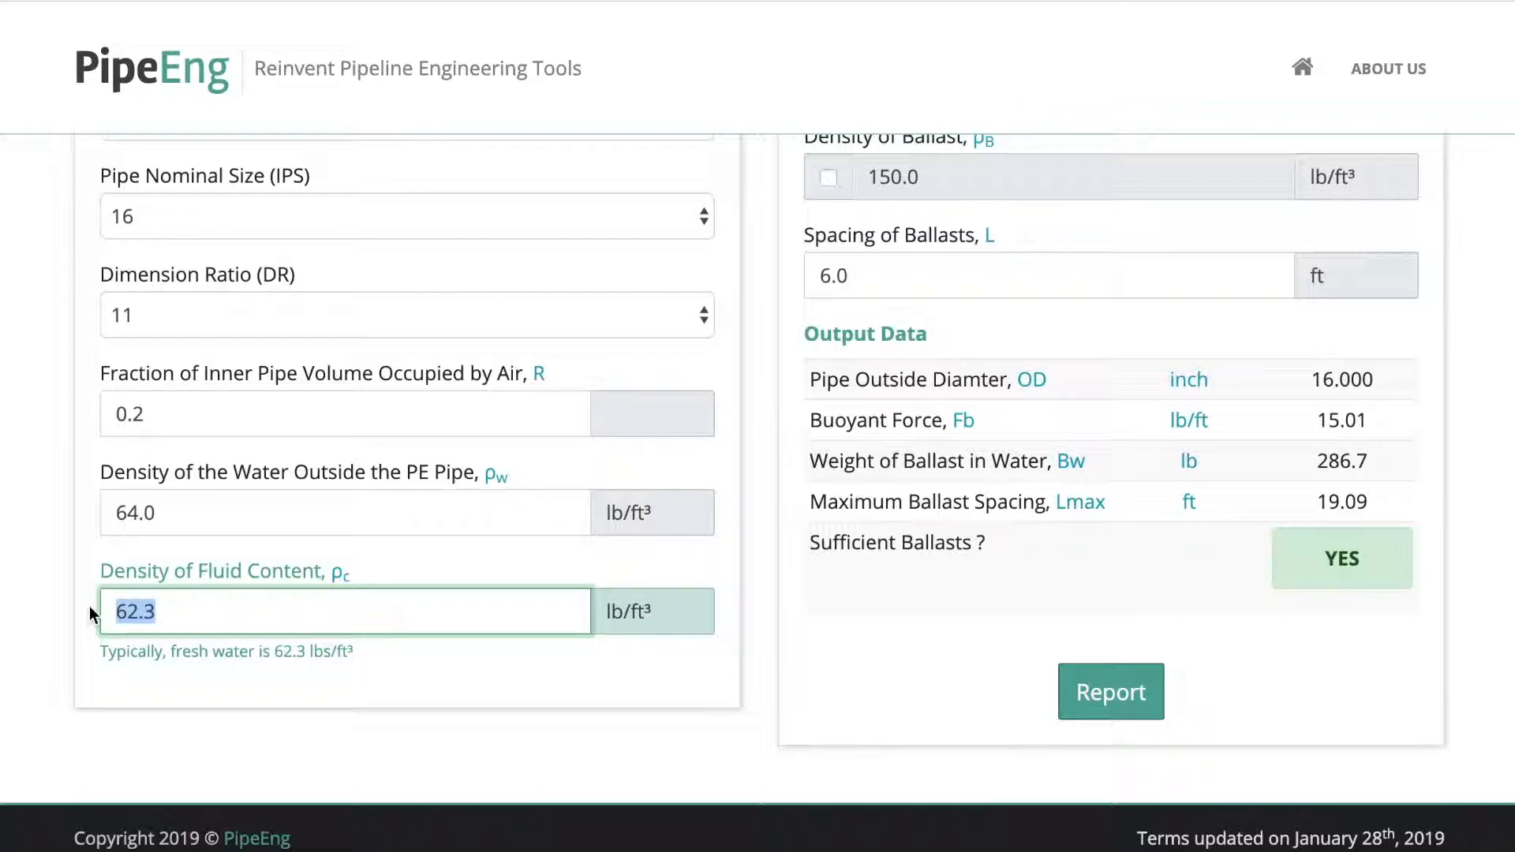
type("64")
left_click(2, 543)
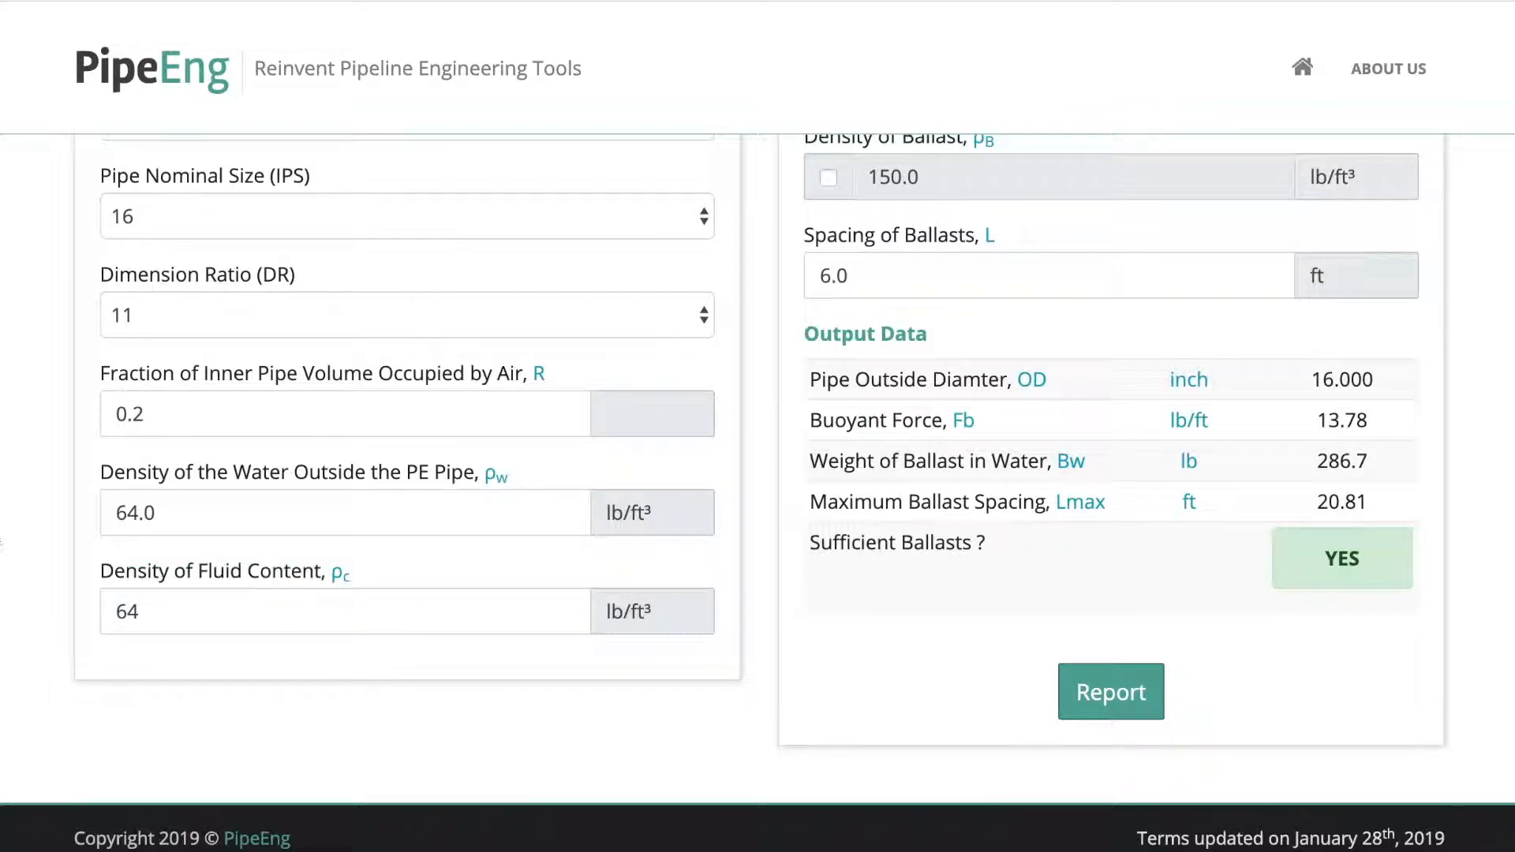
Step: Set the weight of ballast in air to 250 lb
scroll(683, 470, "up", 4)
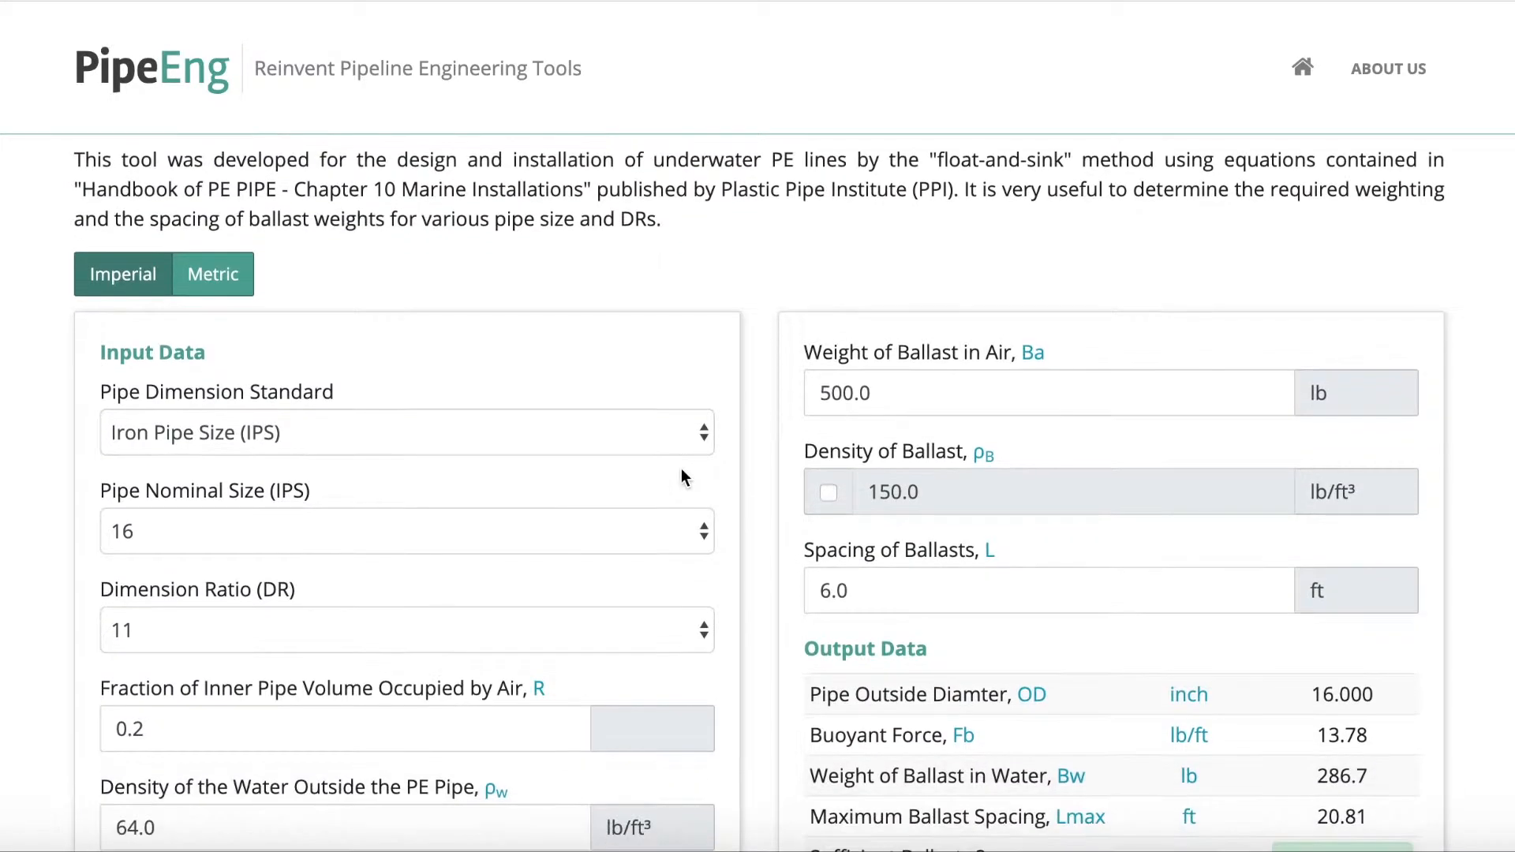
scroll(683, 473, "down", 1)
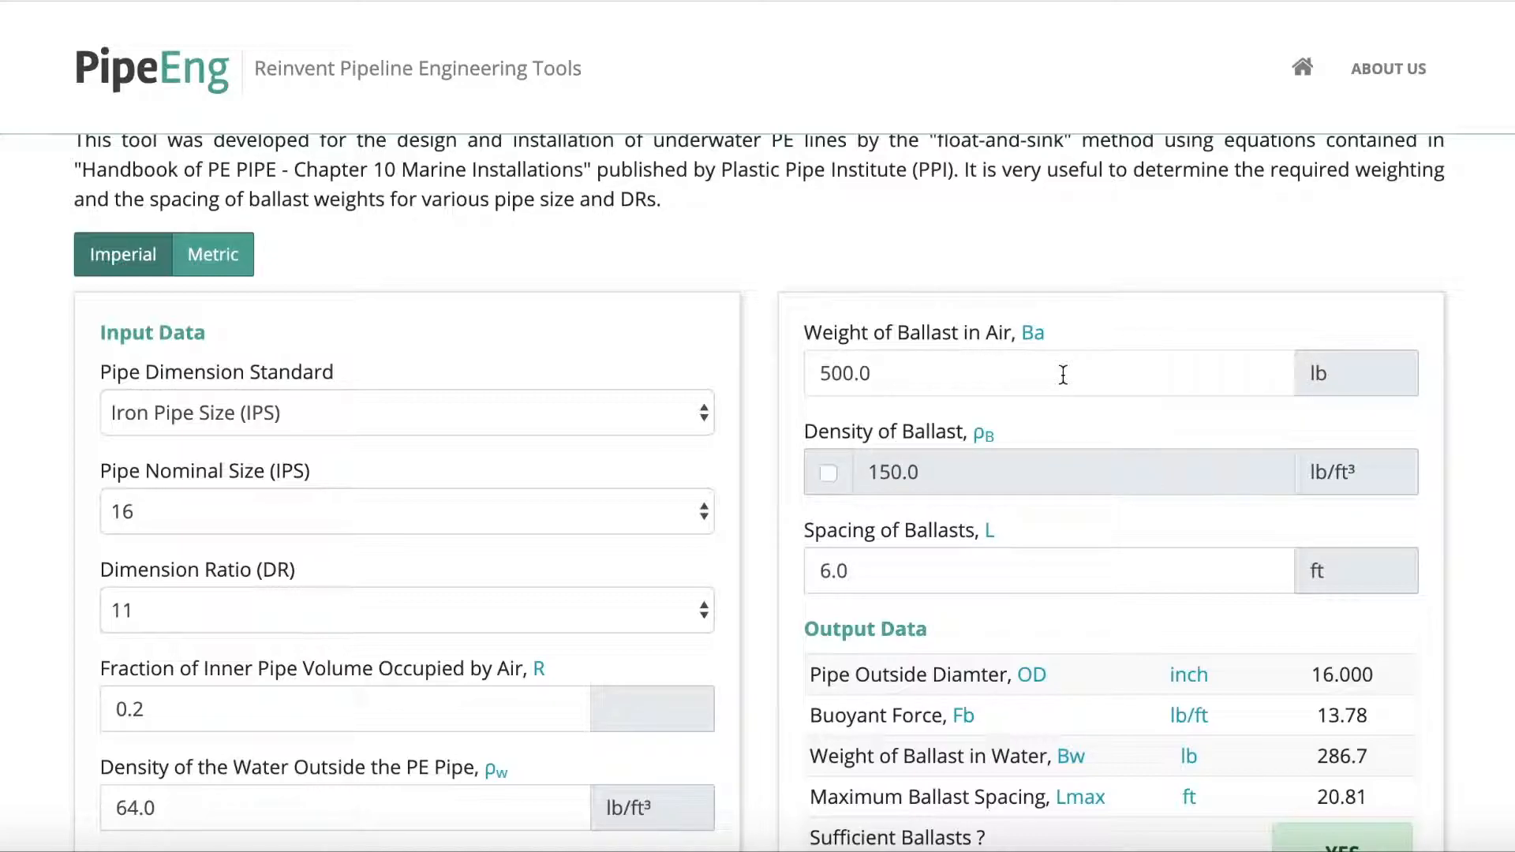
scroll(1063, 375, "down", 2)
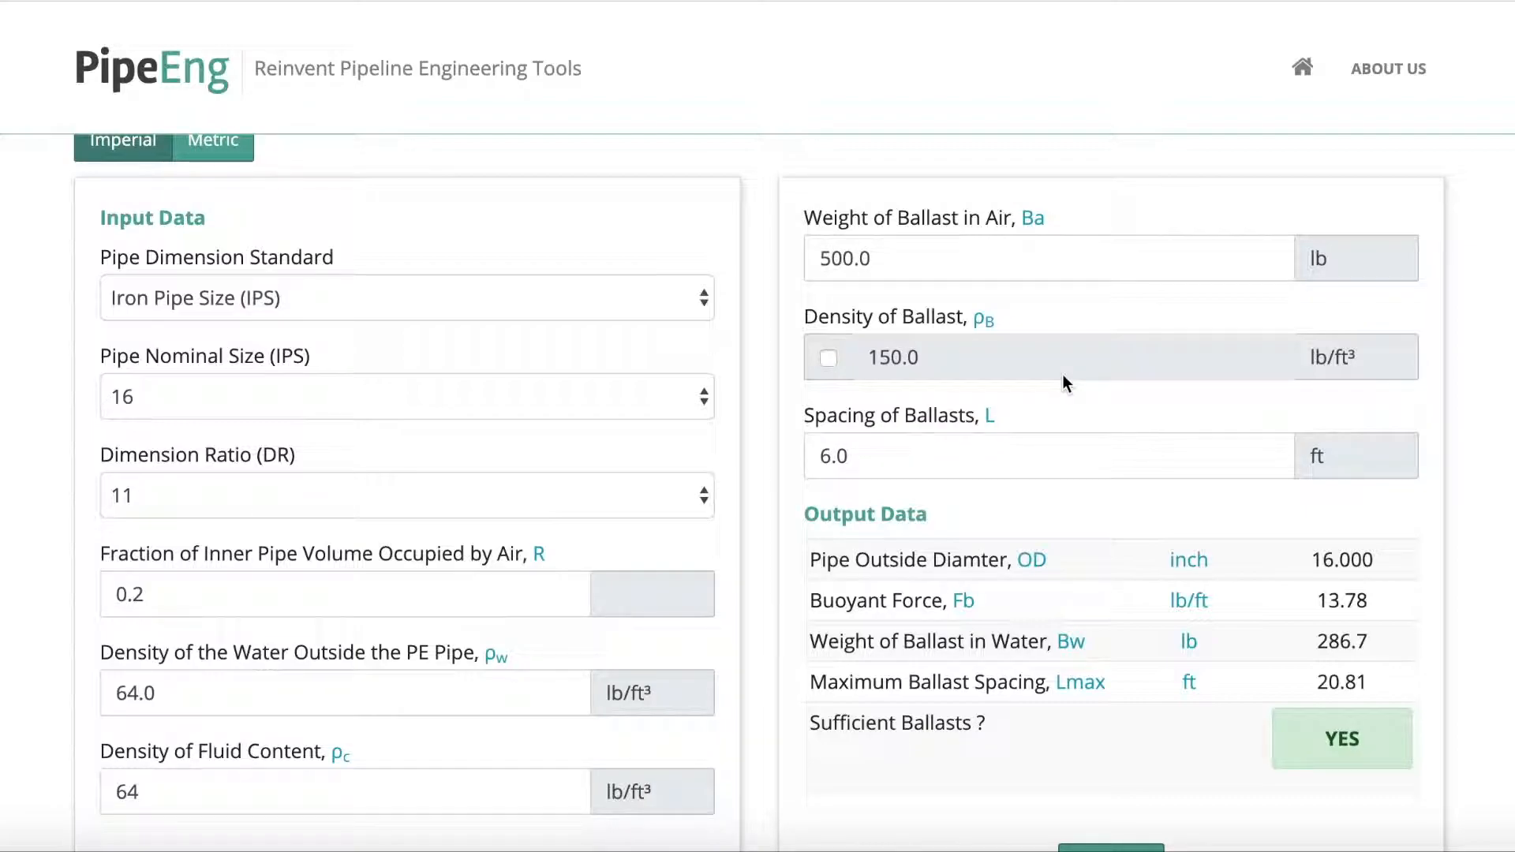
left_click_drag(893, 254, 754, 269)
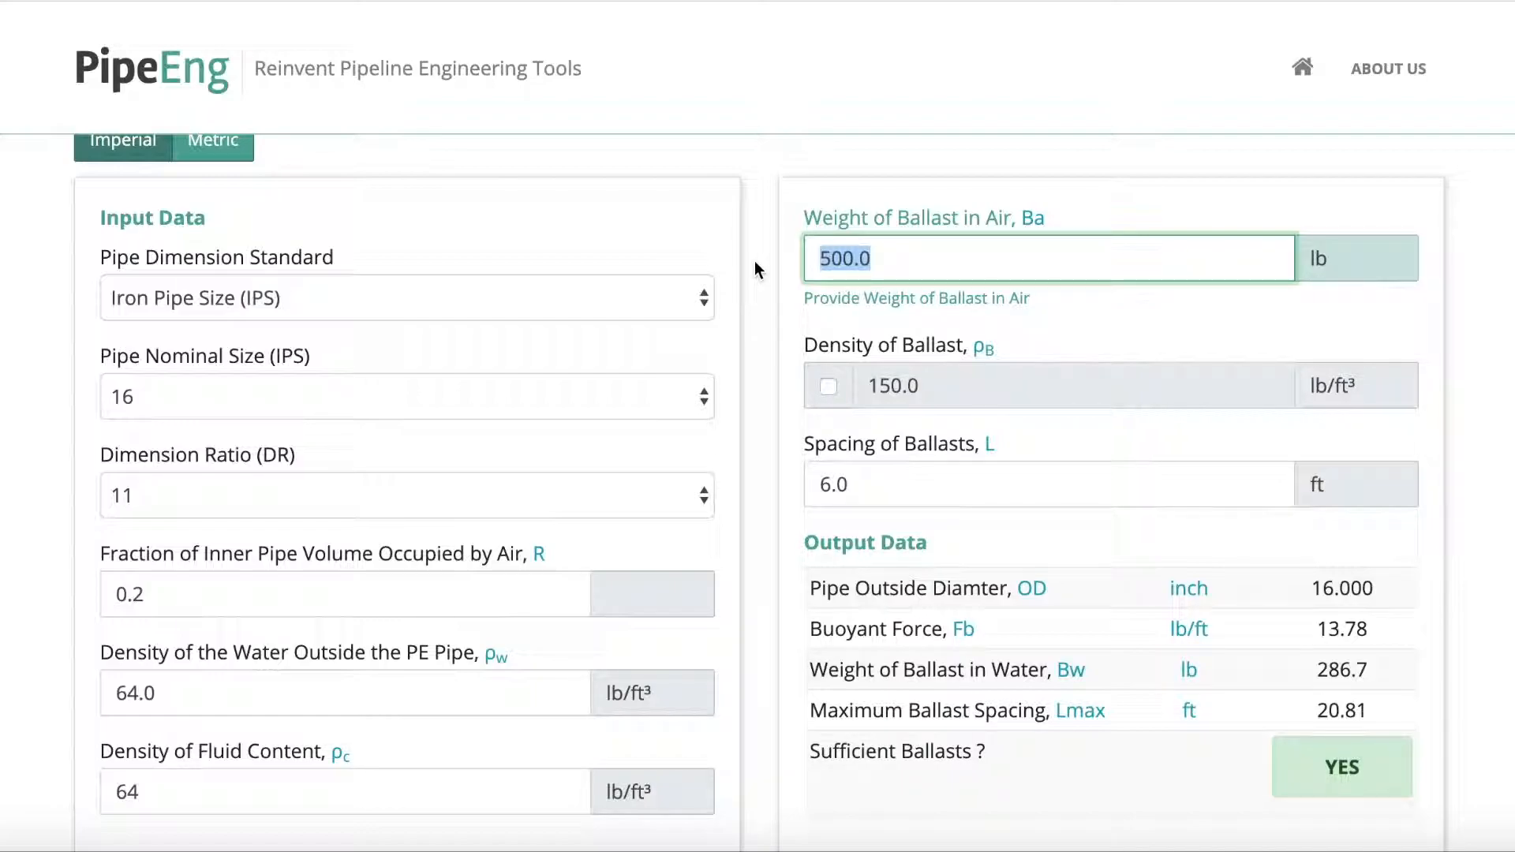
type("250")
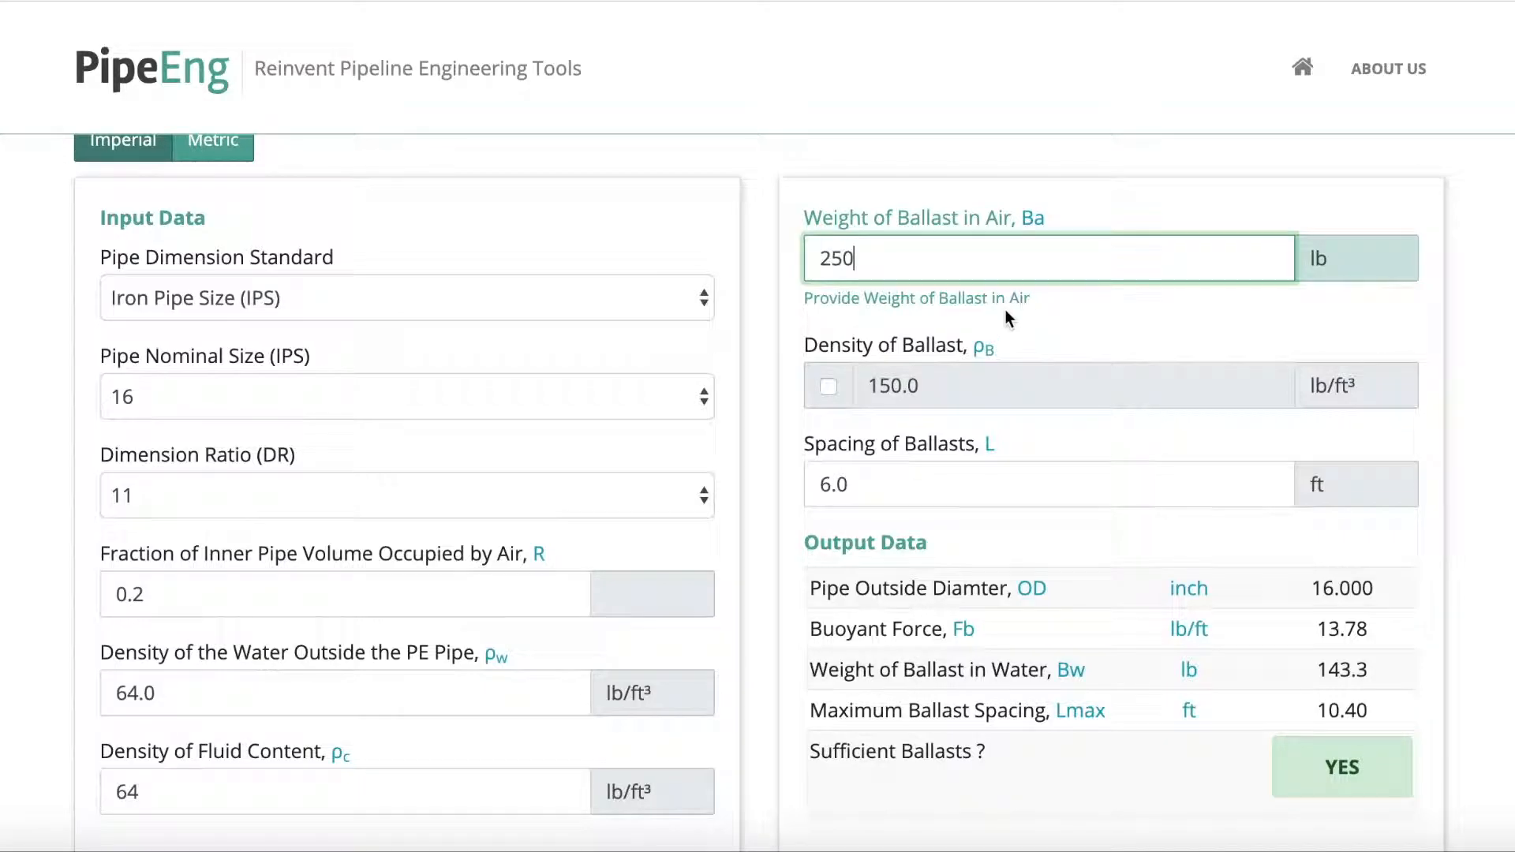
left_click(1005, 310)
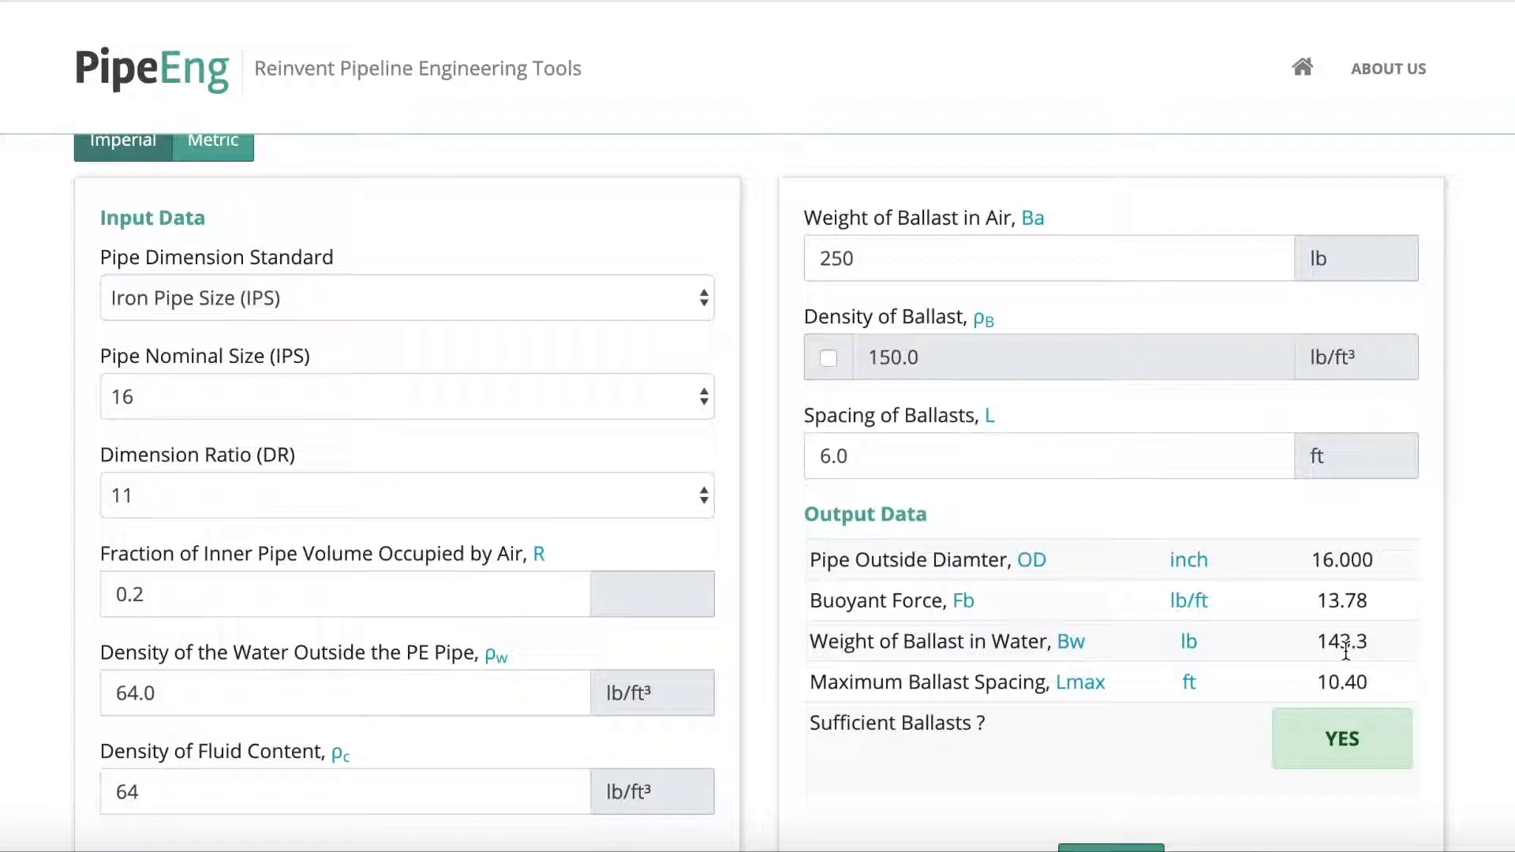
left_click(829, 358)
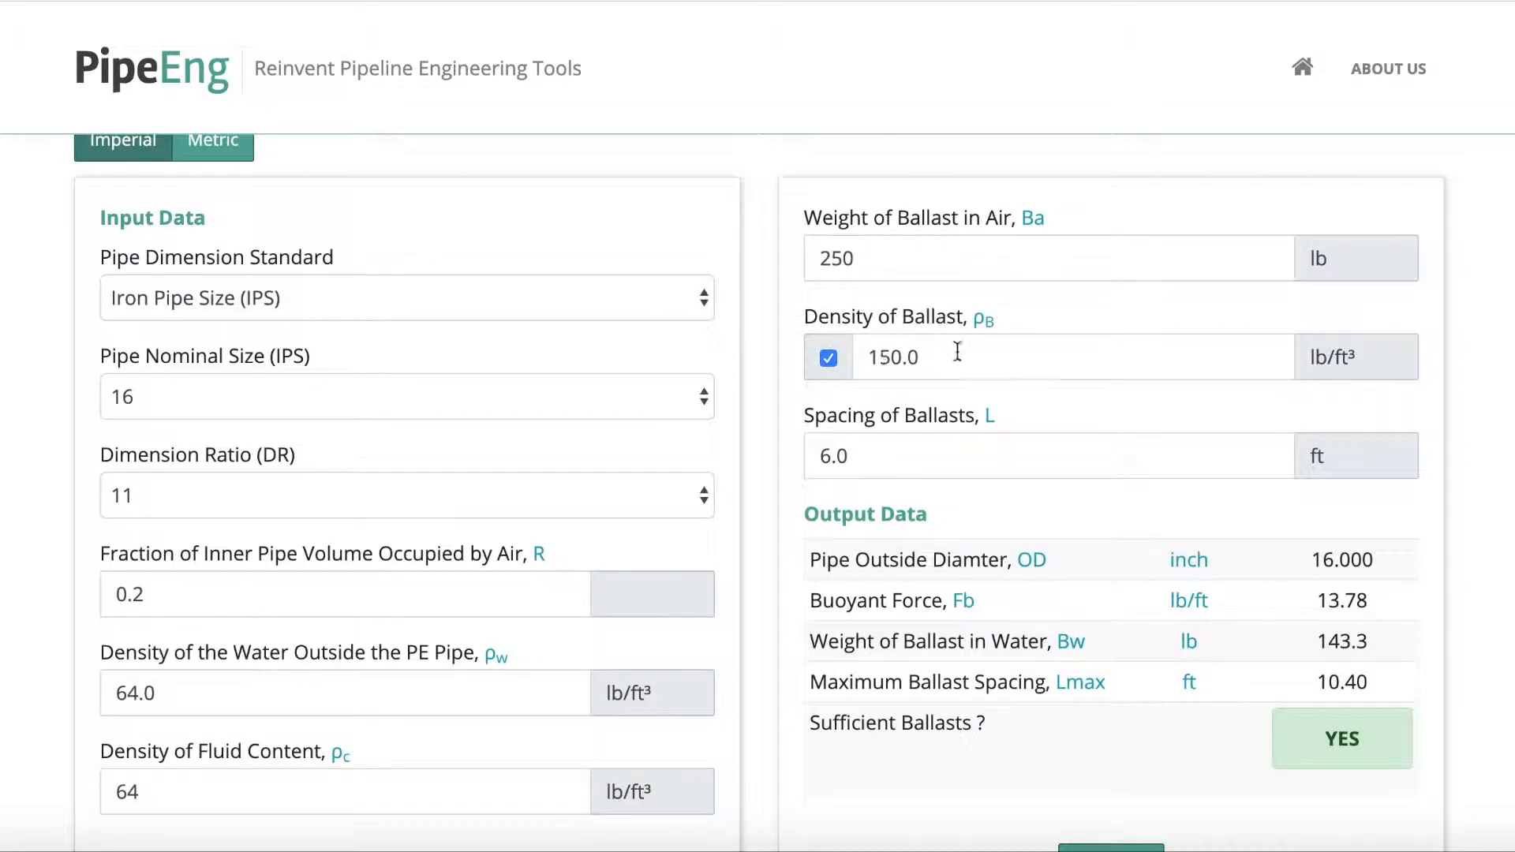
left_click_drag(952, 356, 843, 356)
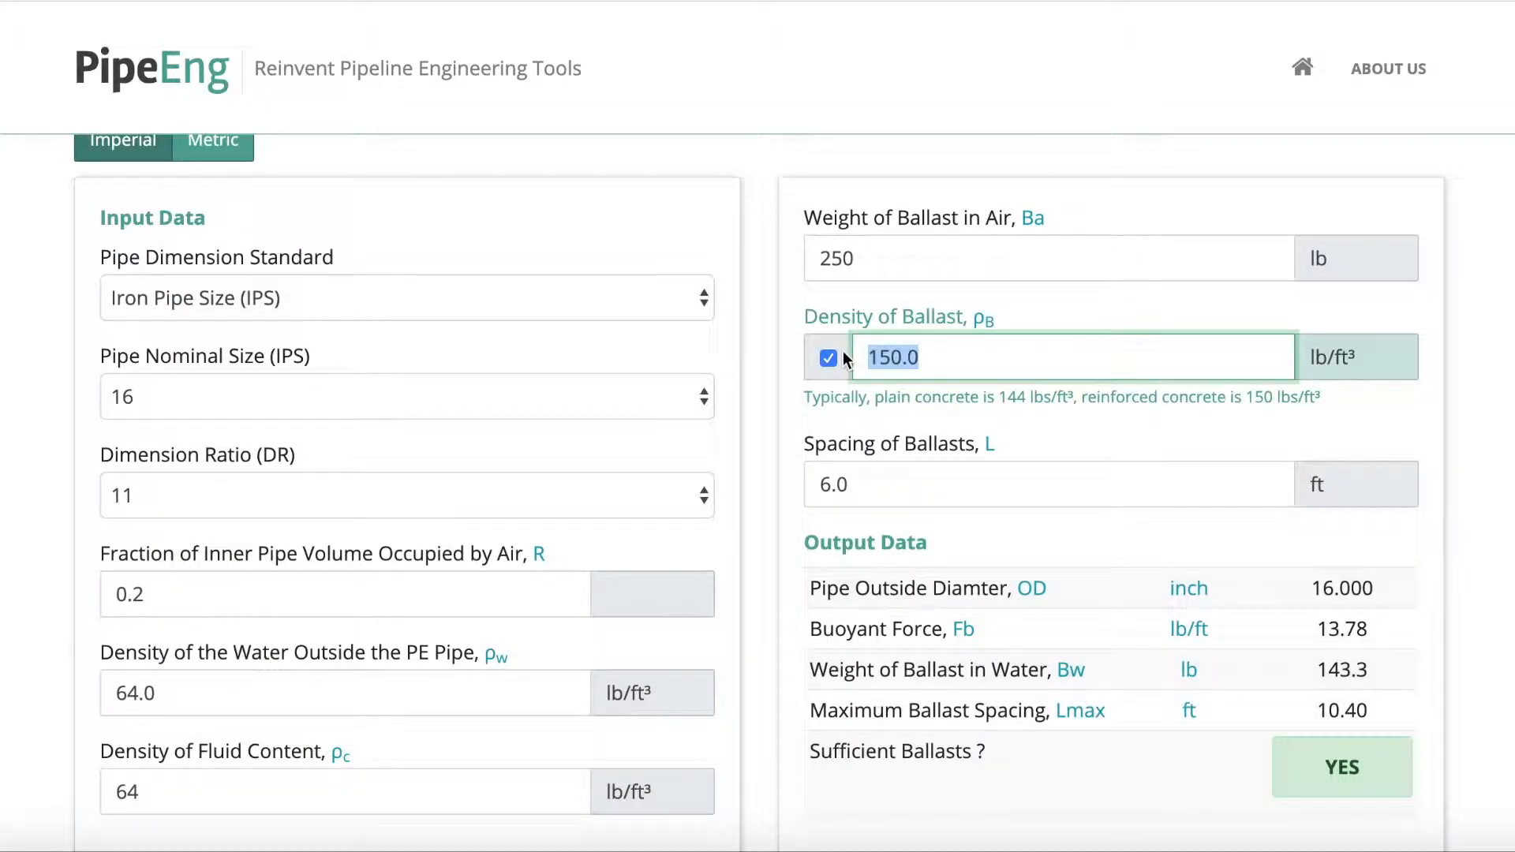
left_click(829, 357)
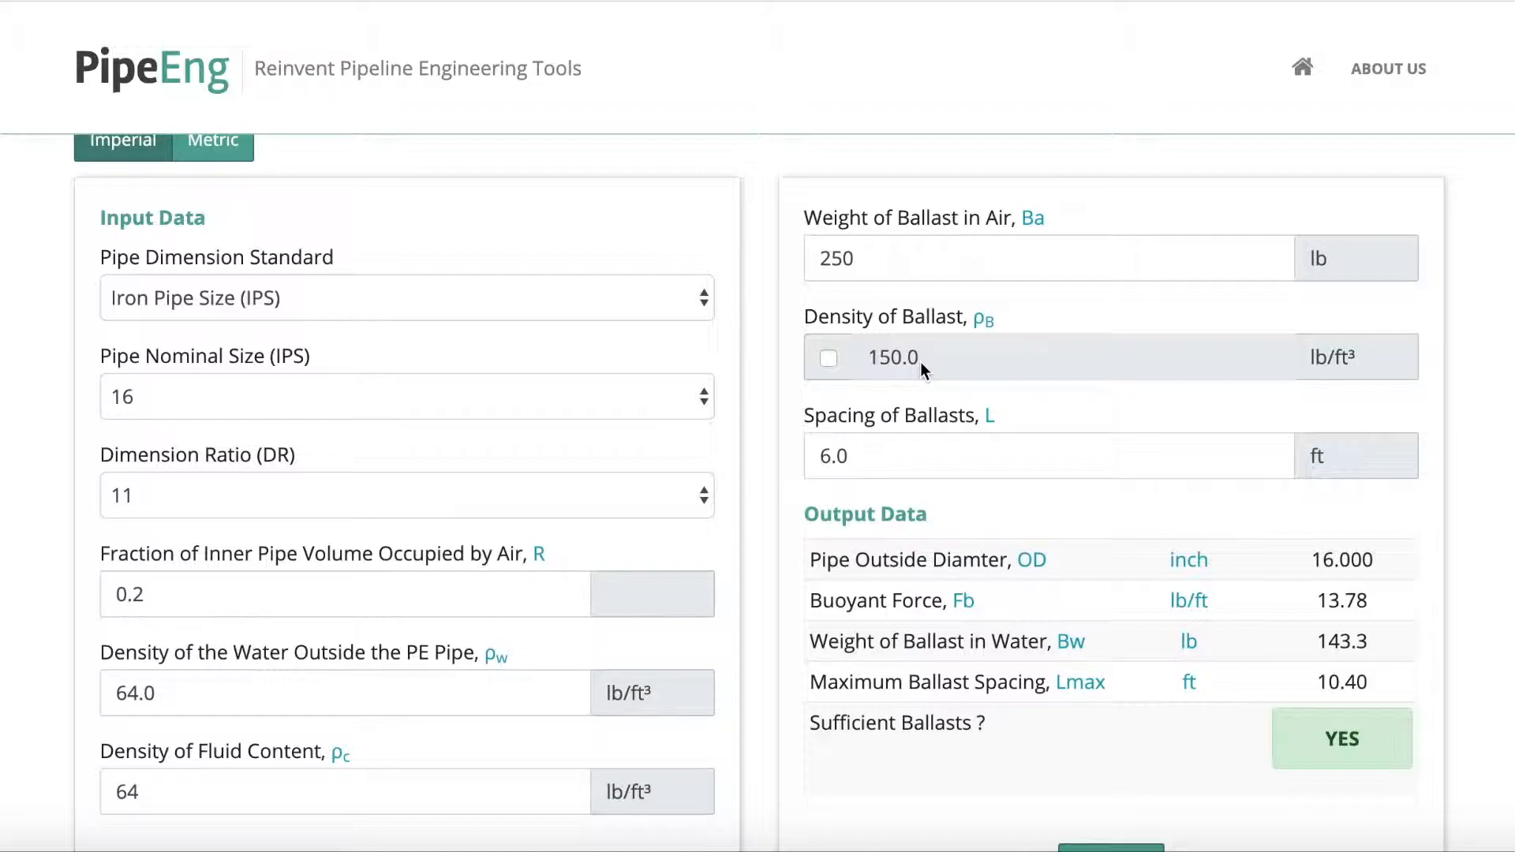
Step: Try a ballast spacing of 20 ft and settle on 10 ft instead
scroll(920, 365, "down", 1)
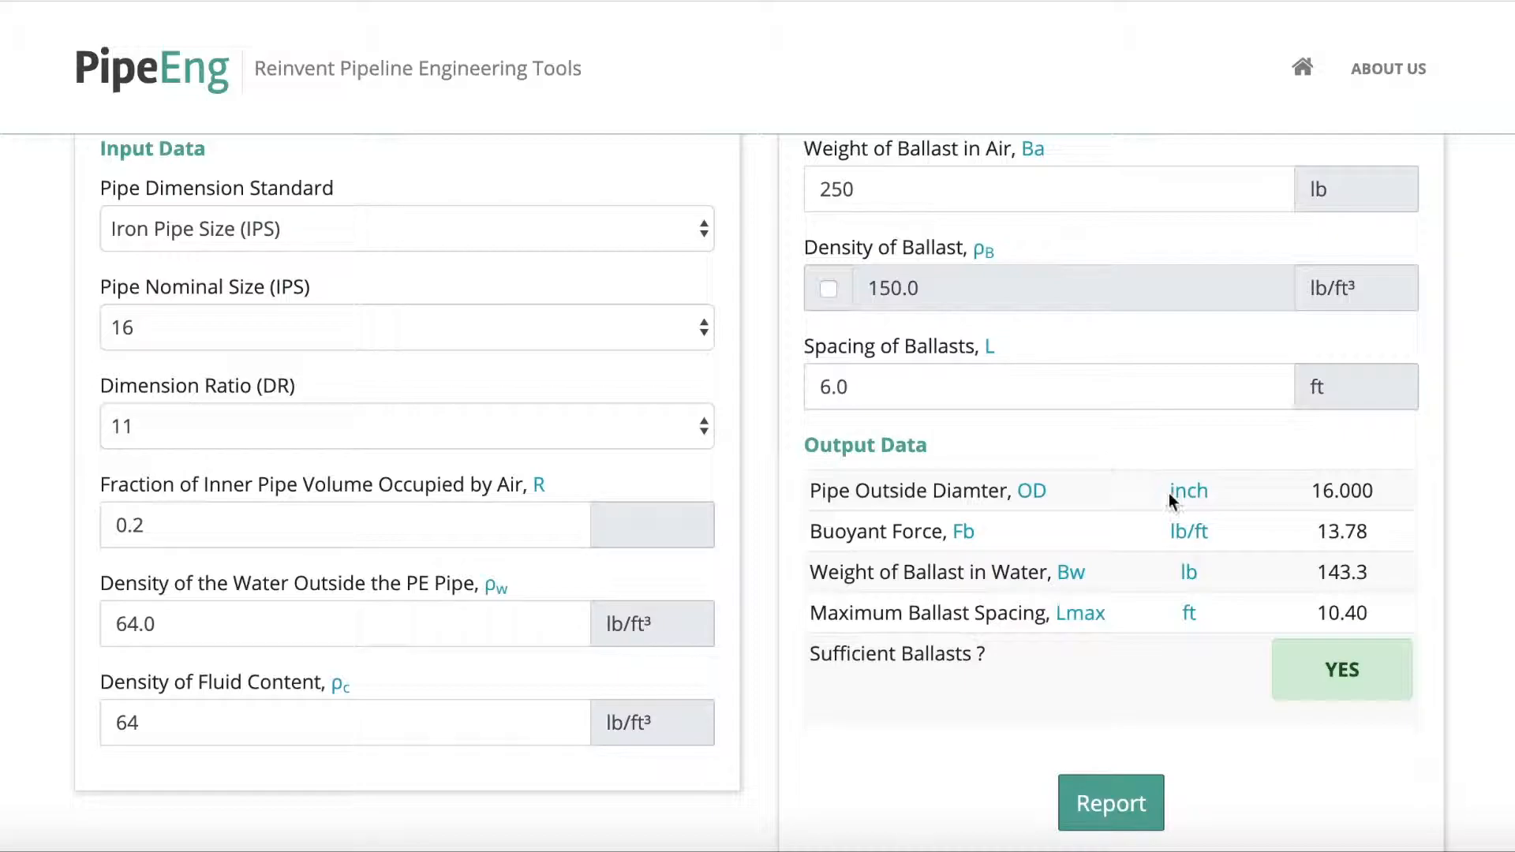
left_click(961, 380)
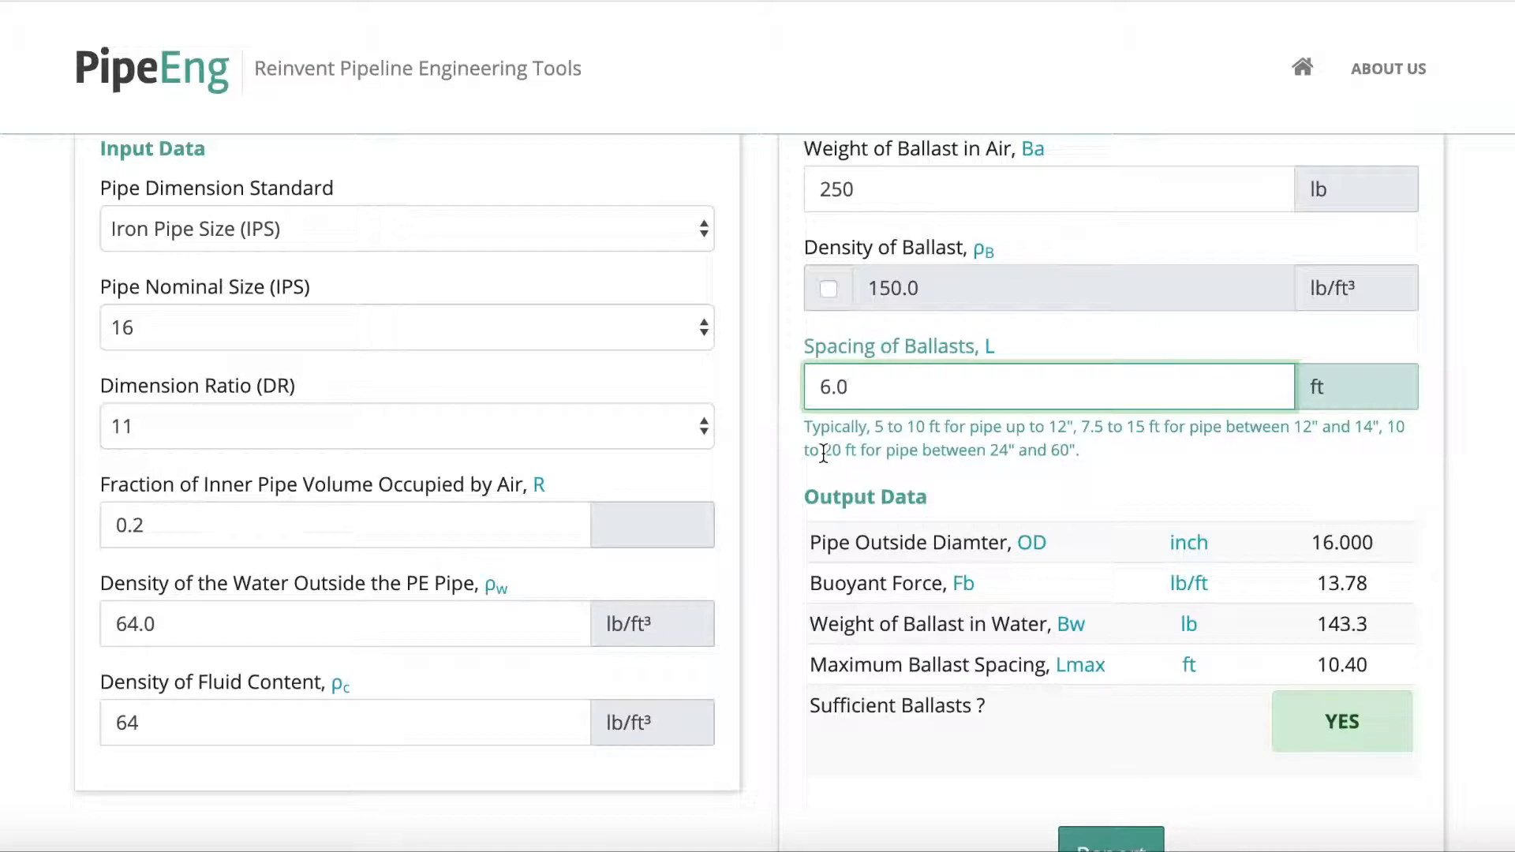
left_click_drag(863, 395, 746, 381)
type("20")
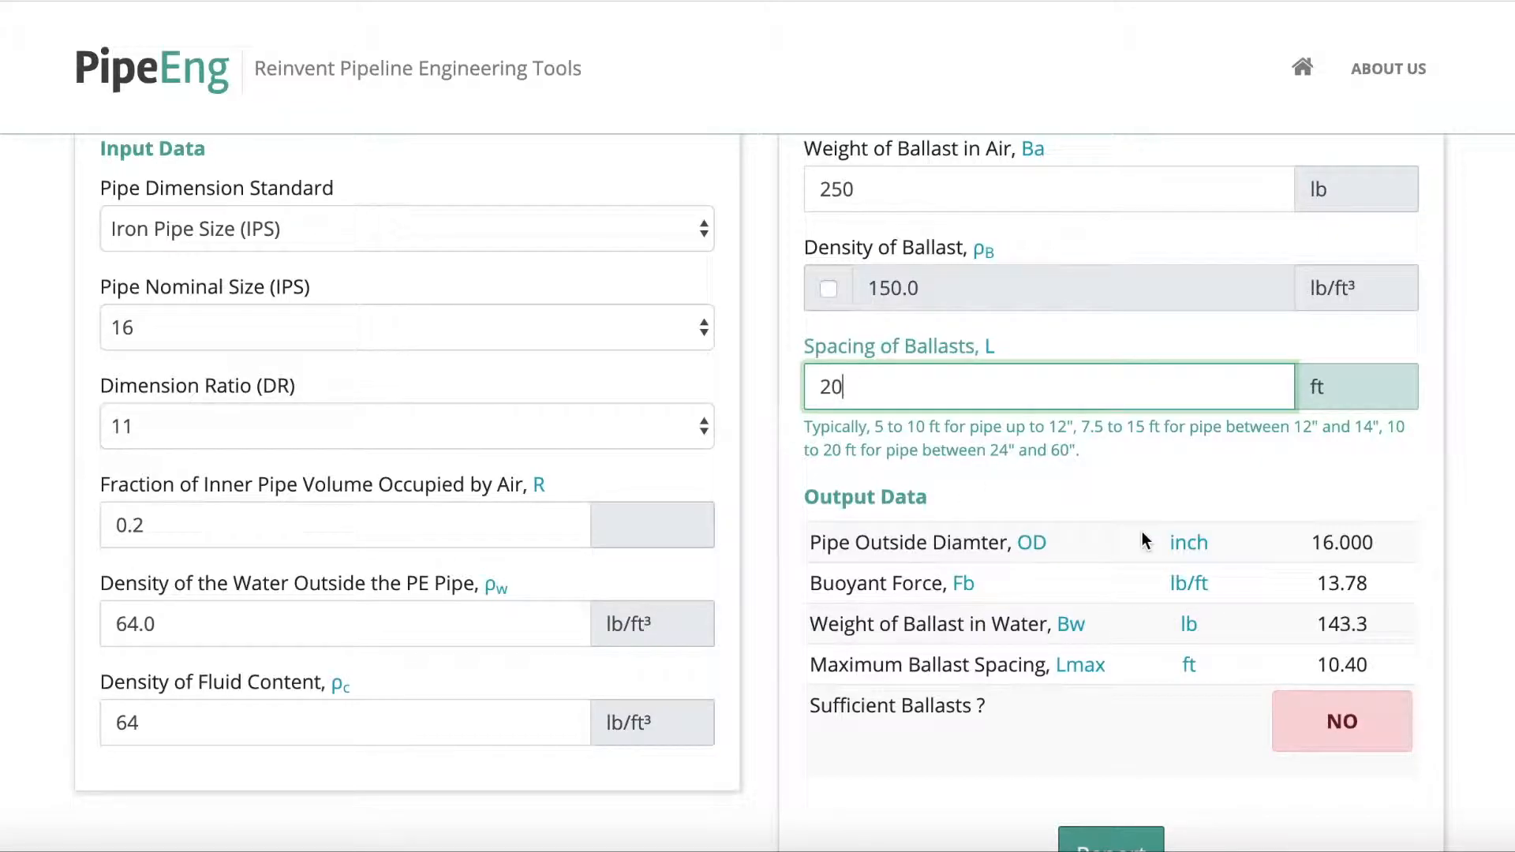
left_click_drag(848, 387, 755, 389)
type("10")
Step: Set the fraction of inner pipe volume occupied by air to 1.0, representing a fully air-filled pipe
left_click(238, 526)
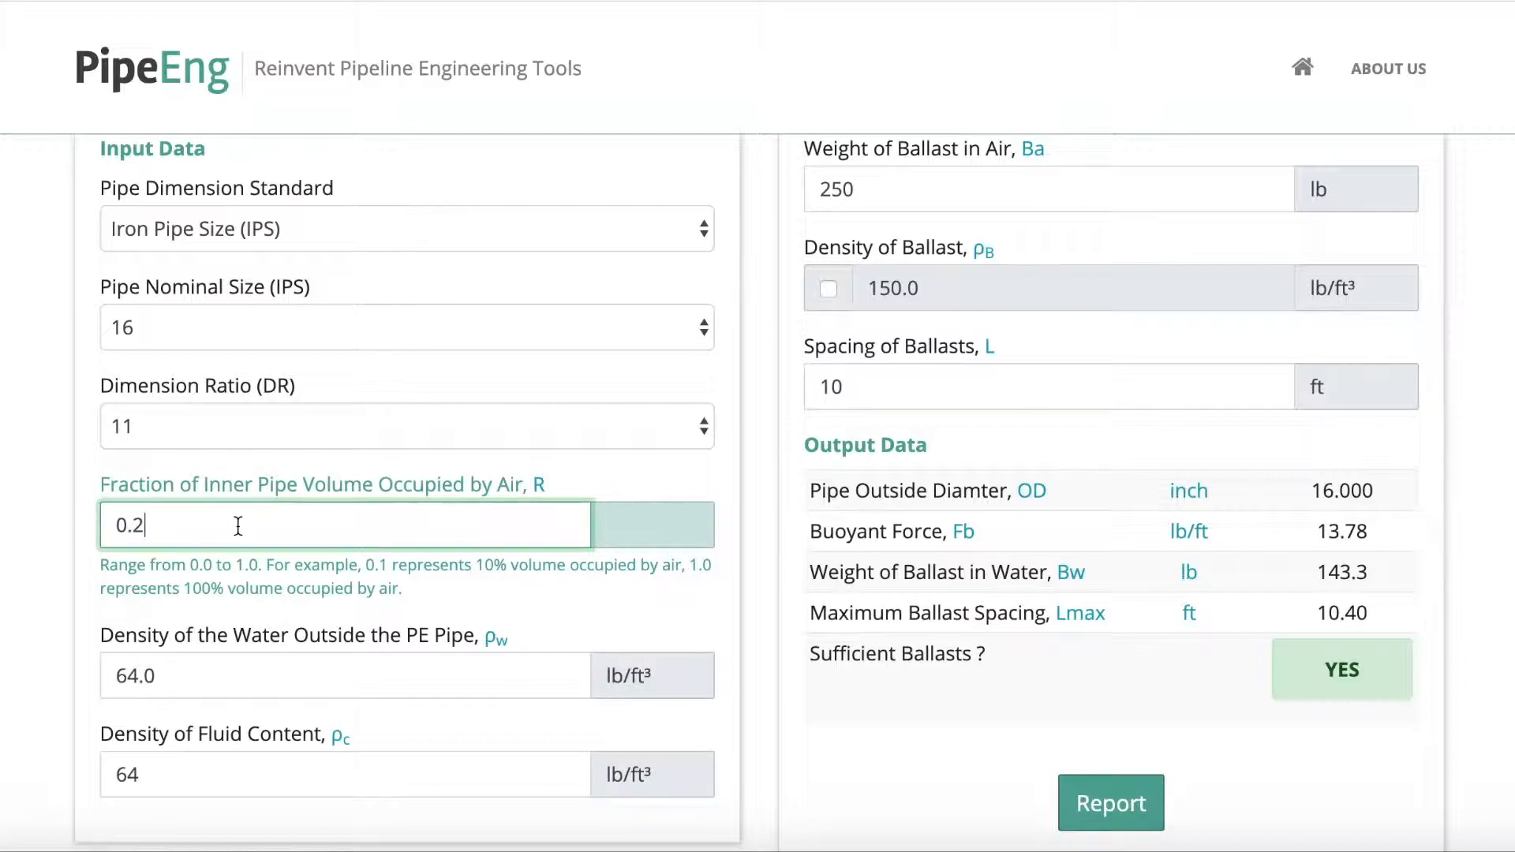
key("BackSpace")
key("BackSpace")
key("BackSpace")
type("1.0")
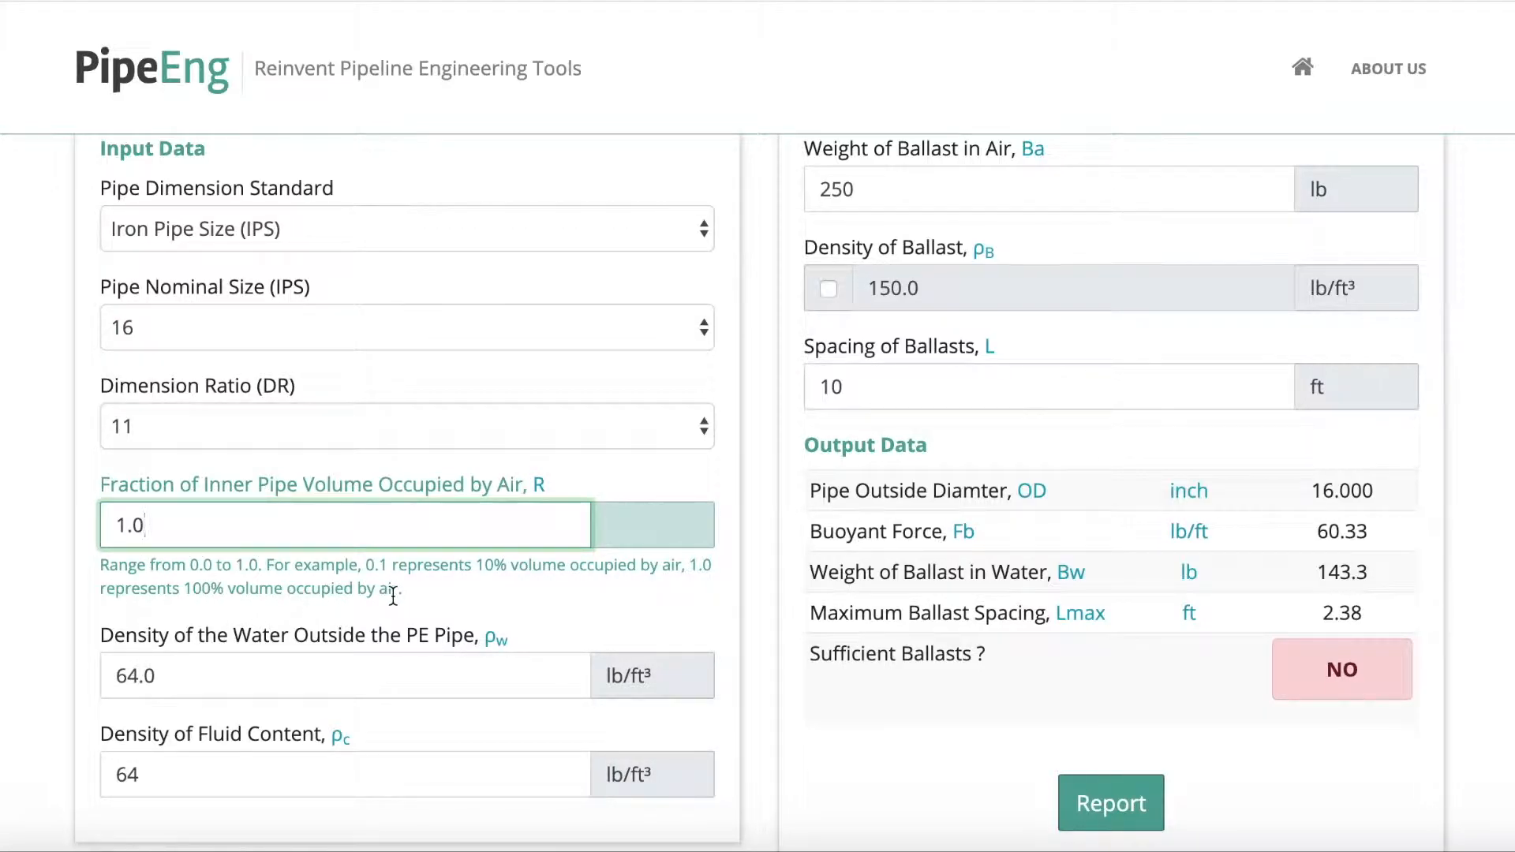
left_click(1107, 522)
Step: Try a ballast weight in air of 500 lb and raise it to 750 lb
scroll(1108, 517, "up", 1)
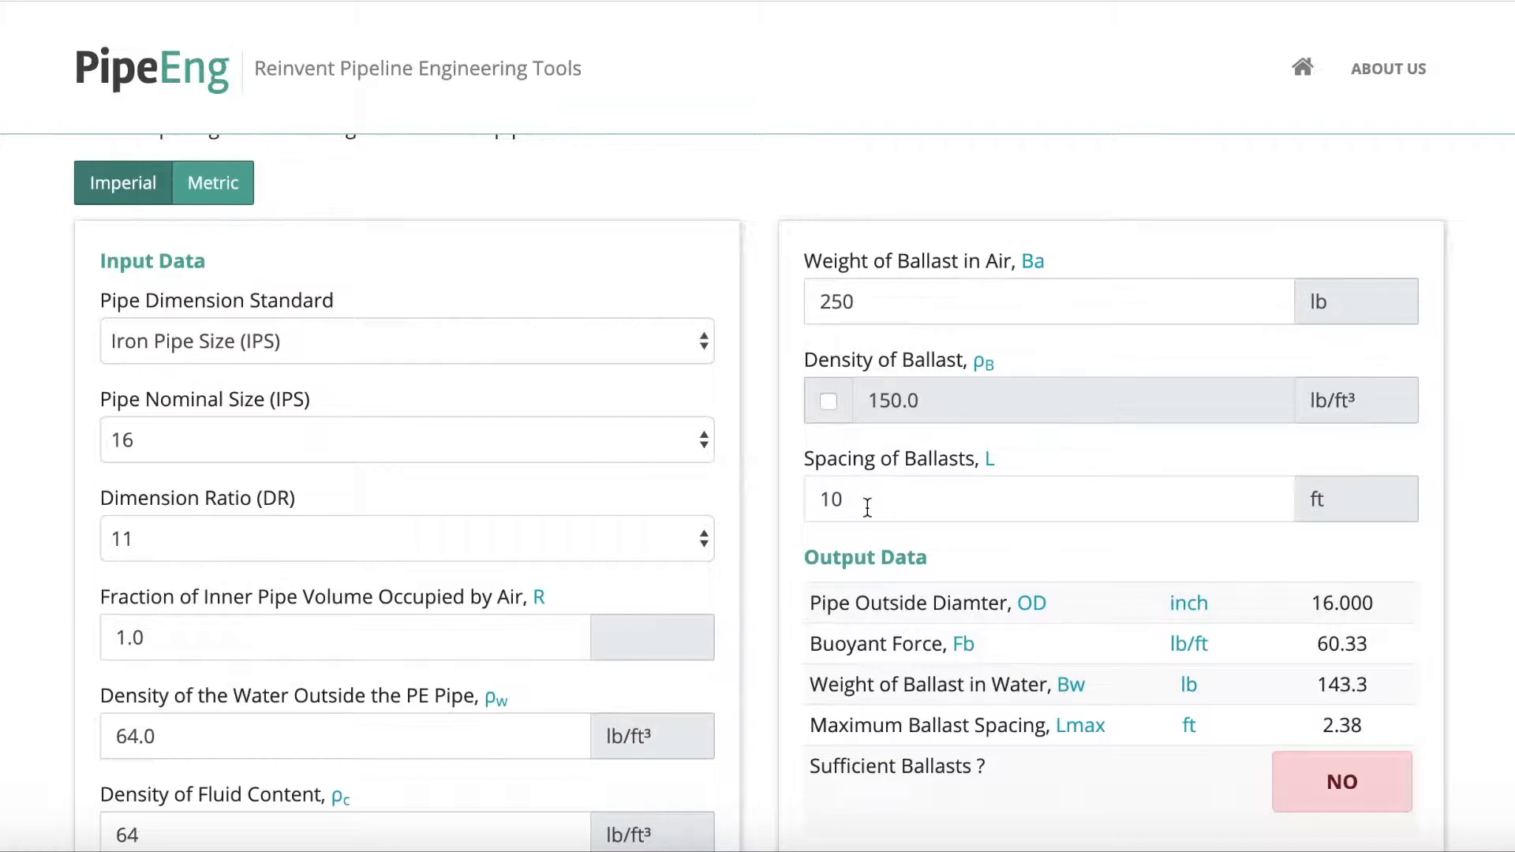
left_click_drag(861, 302, 783, 310)
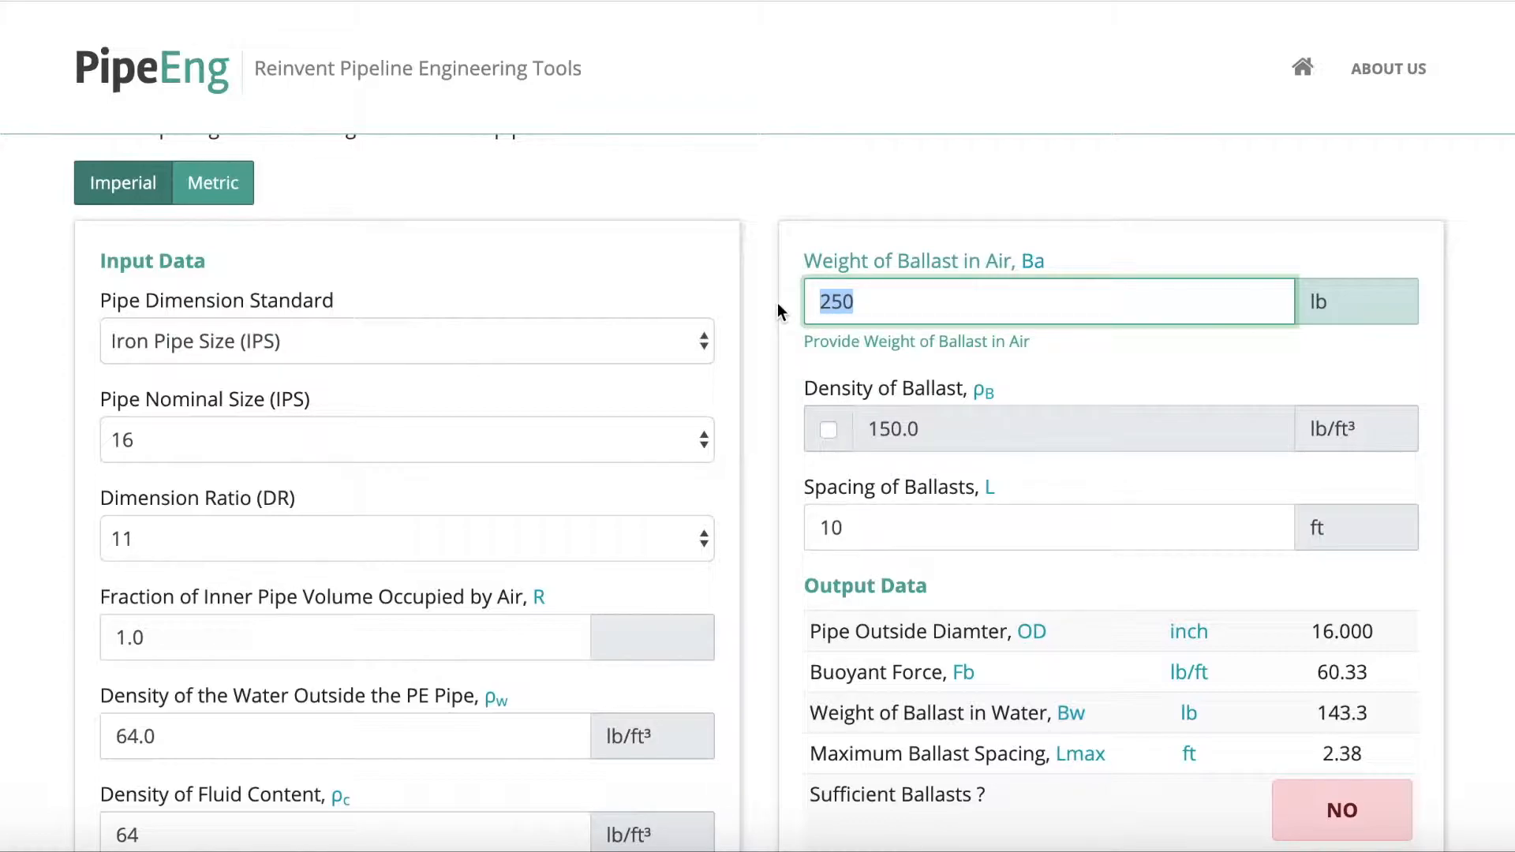
type("500")
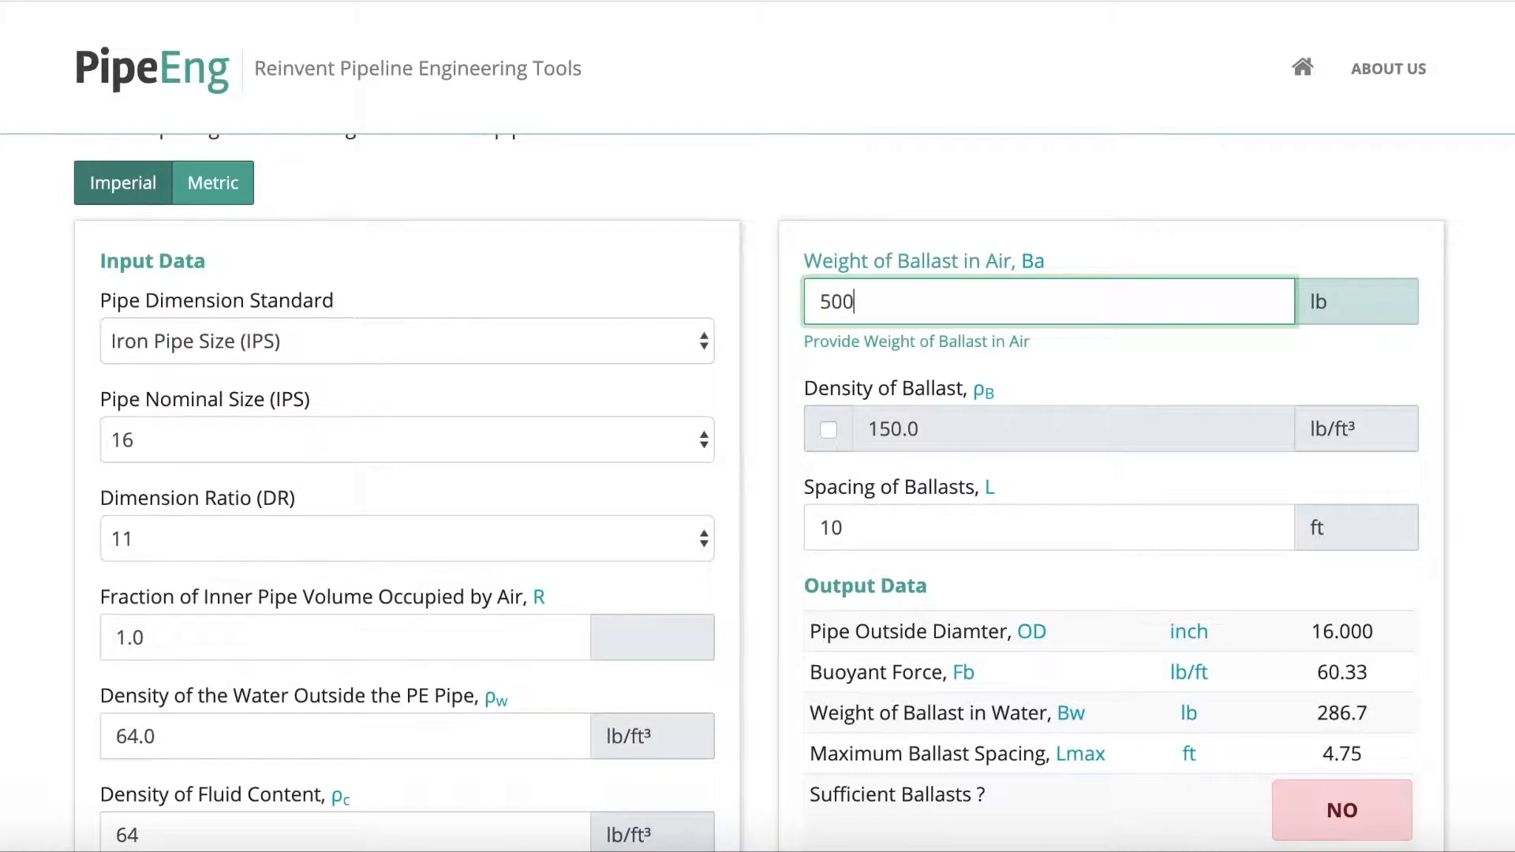
left_click(858, 354)
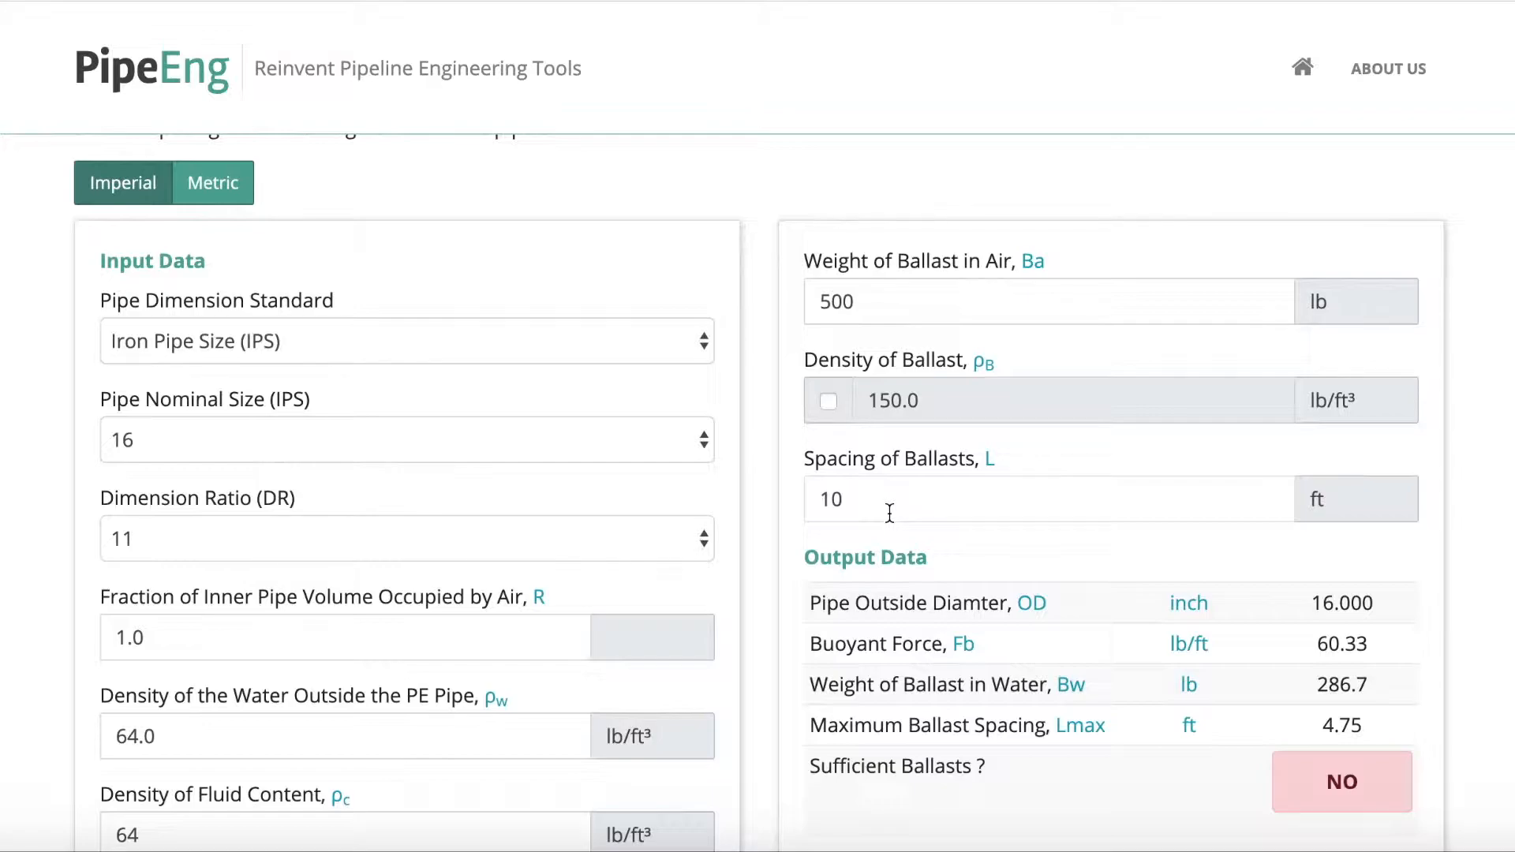
left_click_drag(872, 300, 764, 302)
type("750")
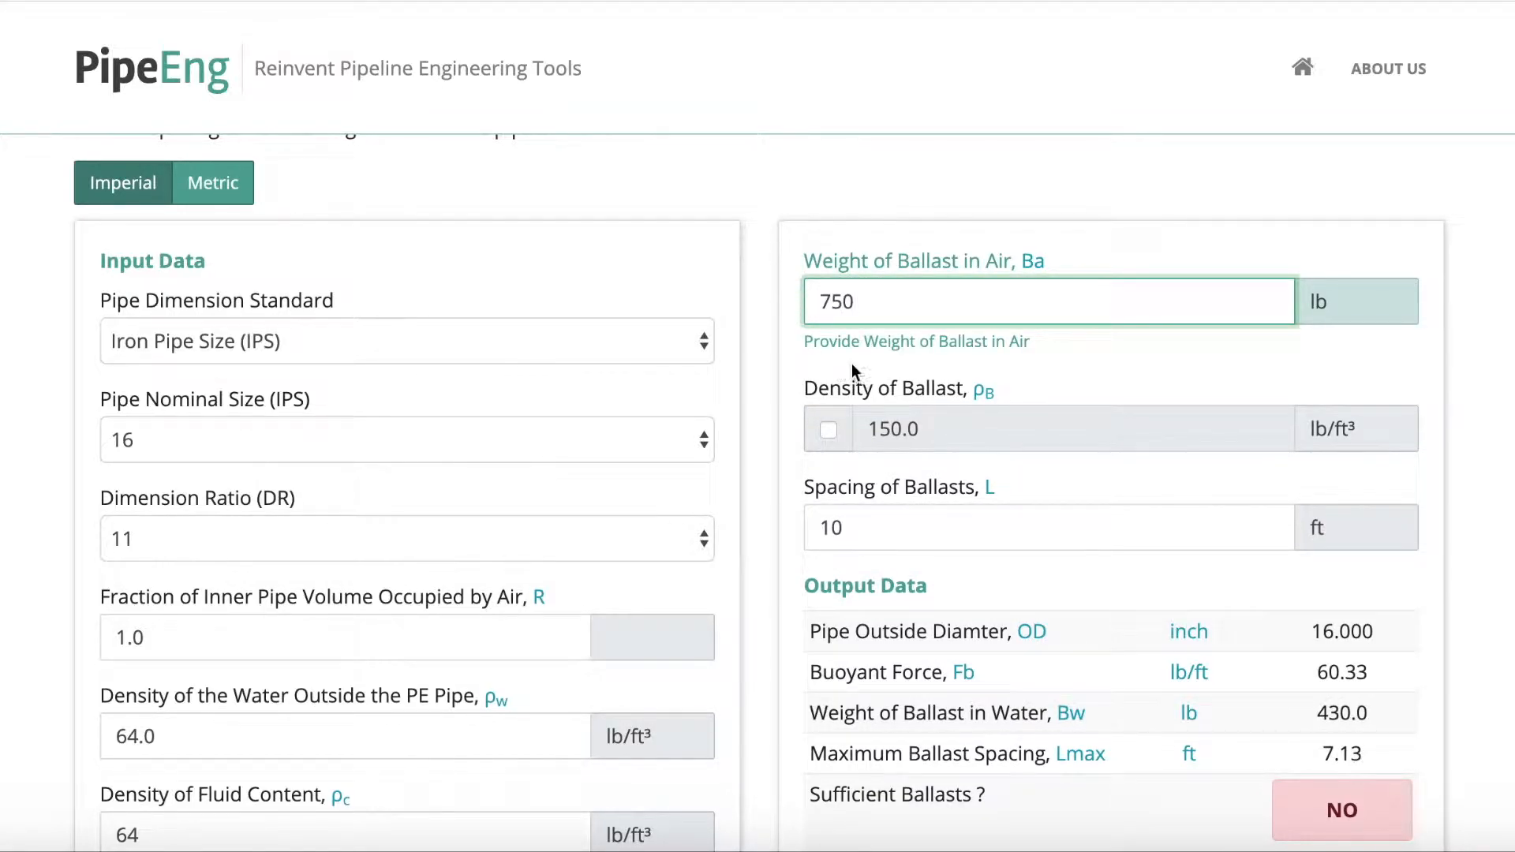
Step: Try a ballast weight in air of 1000 lb and check the resulting maximum ballast spacing
left_click(849, 365)
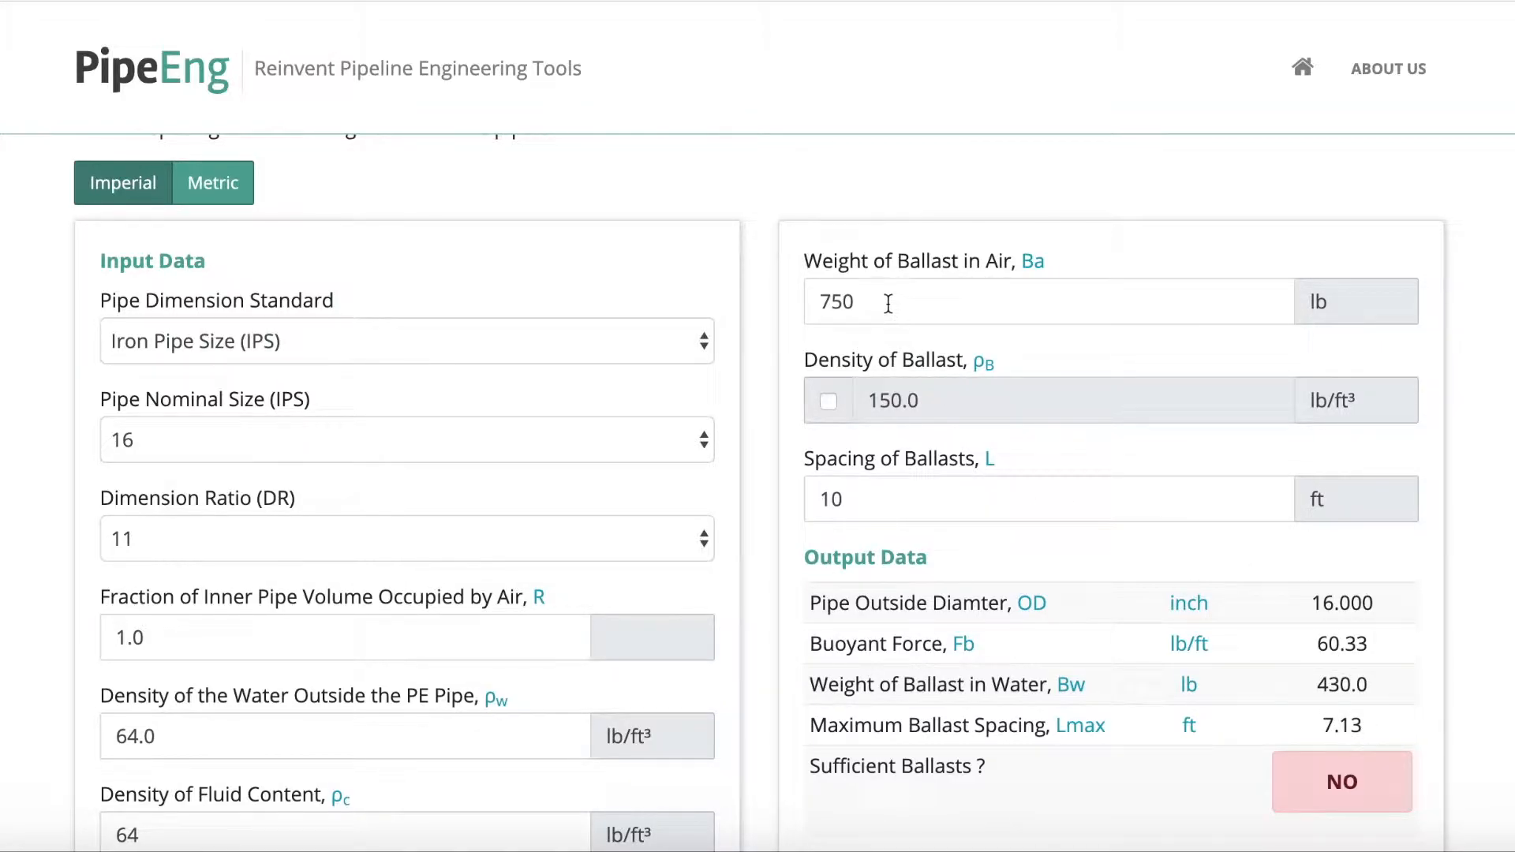
left_click_drag(889, 303, 710, 316)
left_click_drag(872, 302, 789, 309)
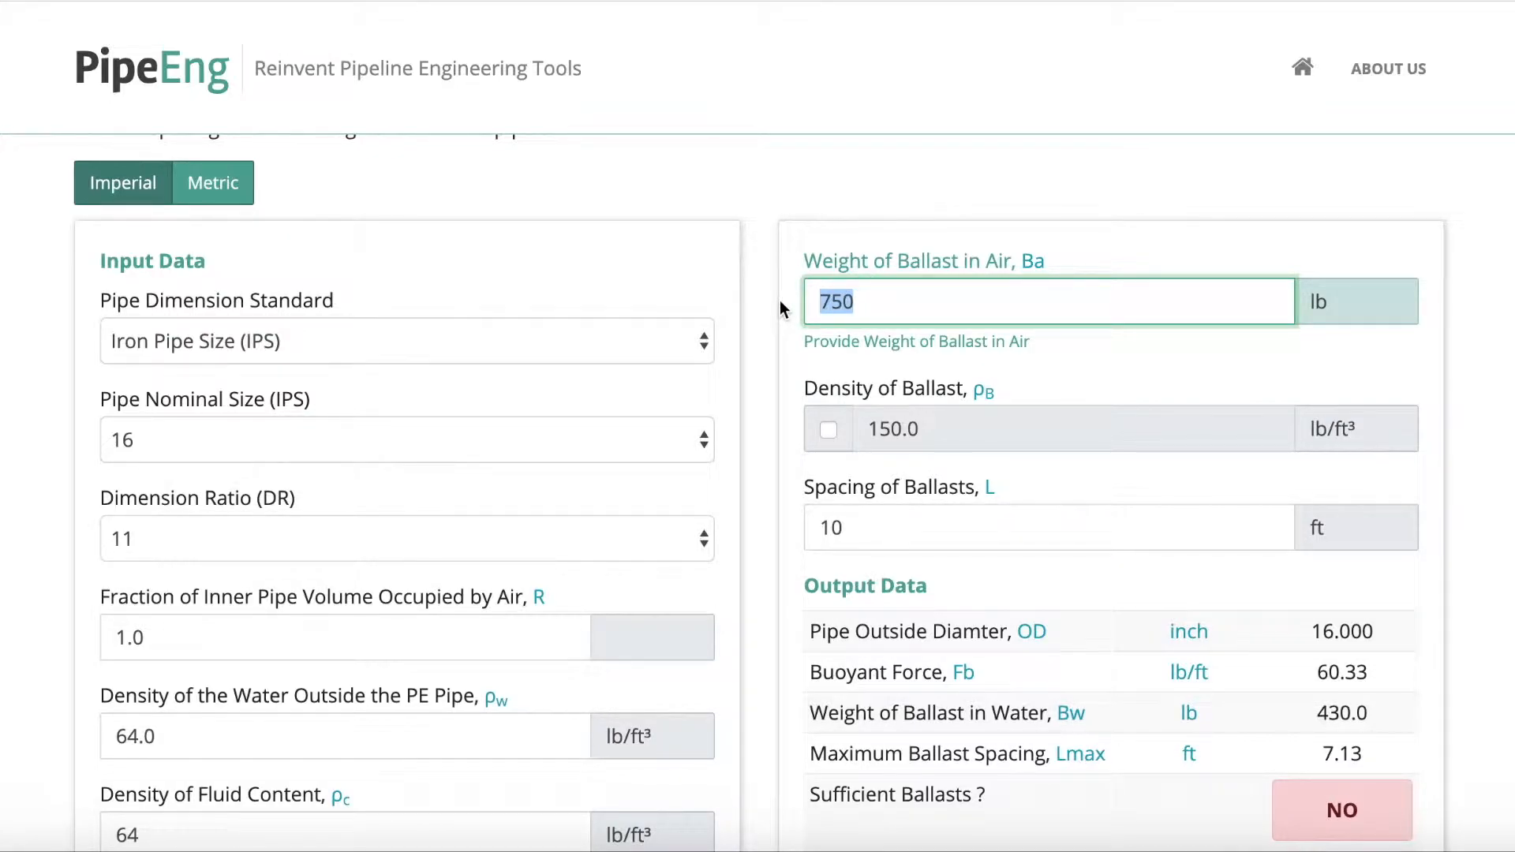
type("1000")
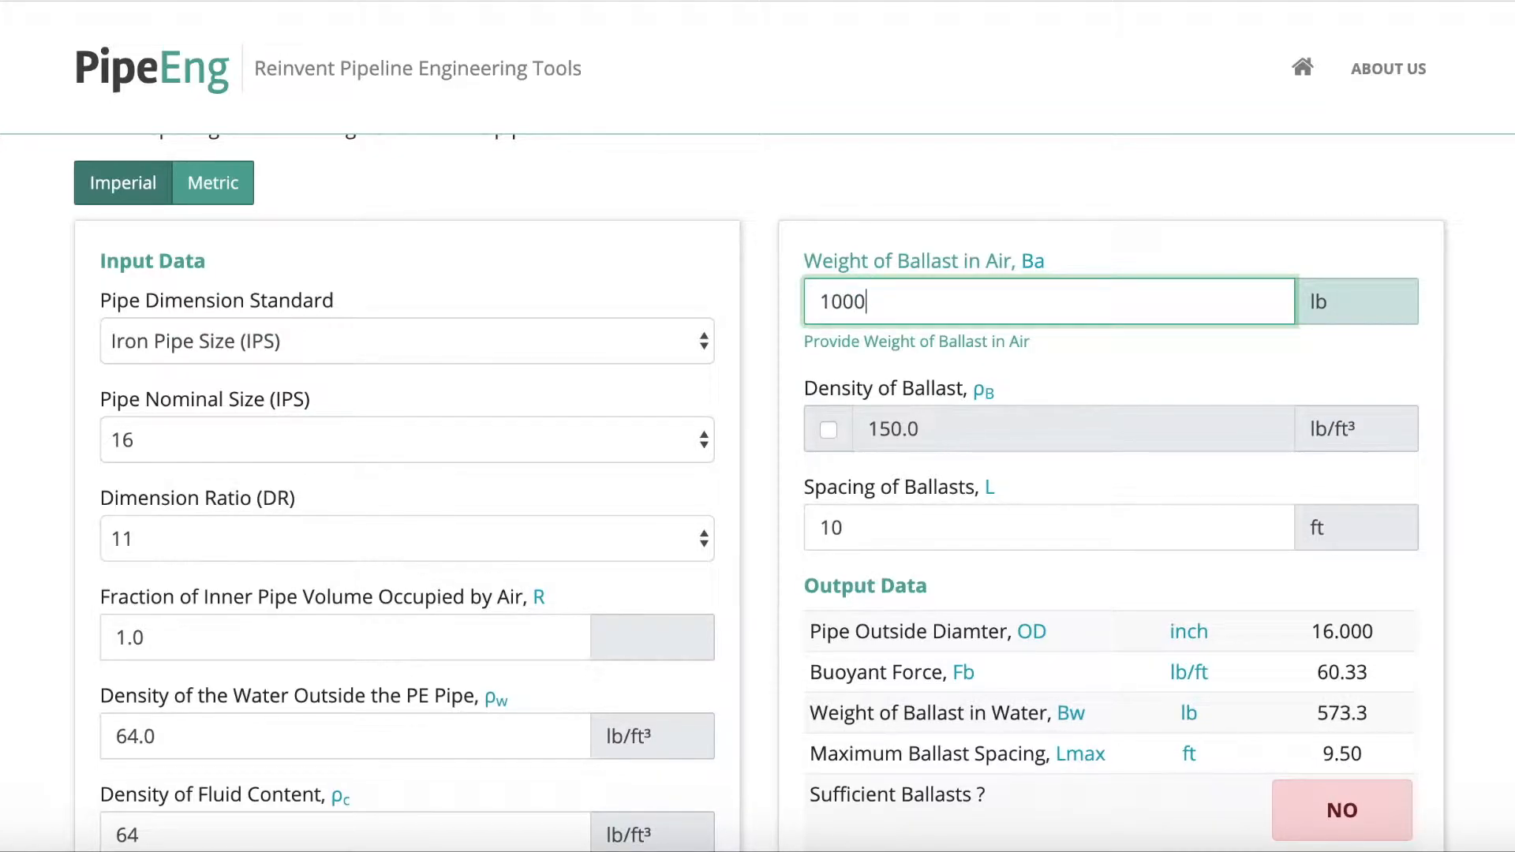
left_click(834, 335)
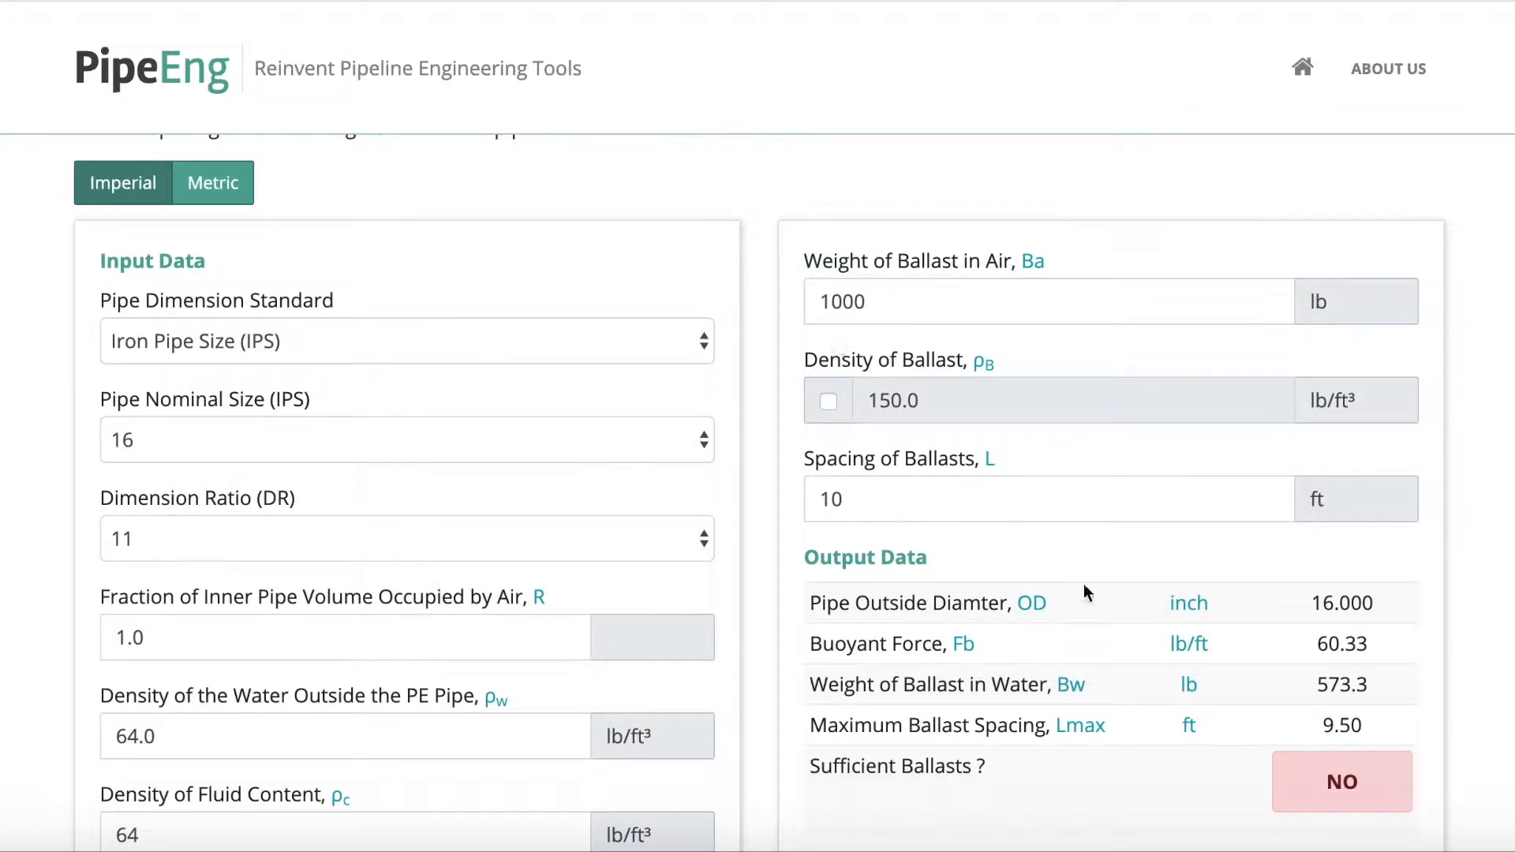
left_click_drag(1346, 732, 1128, 687)
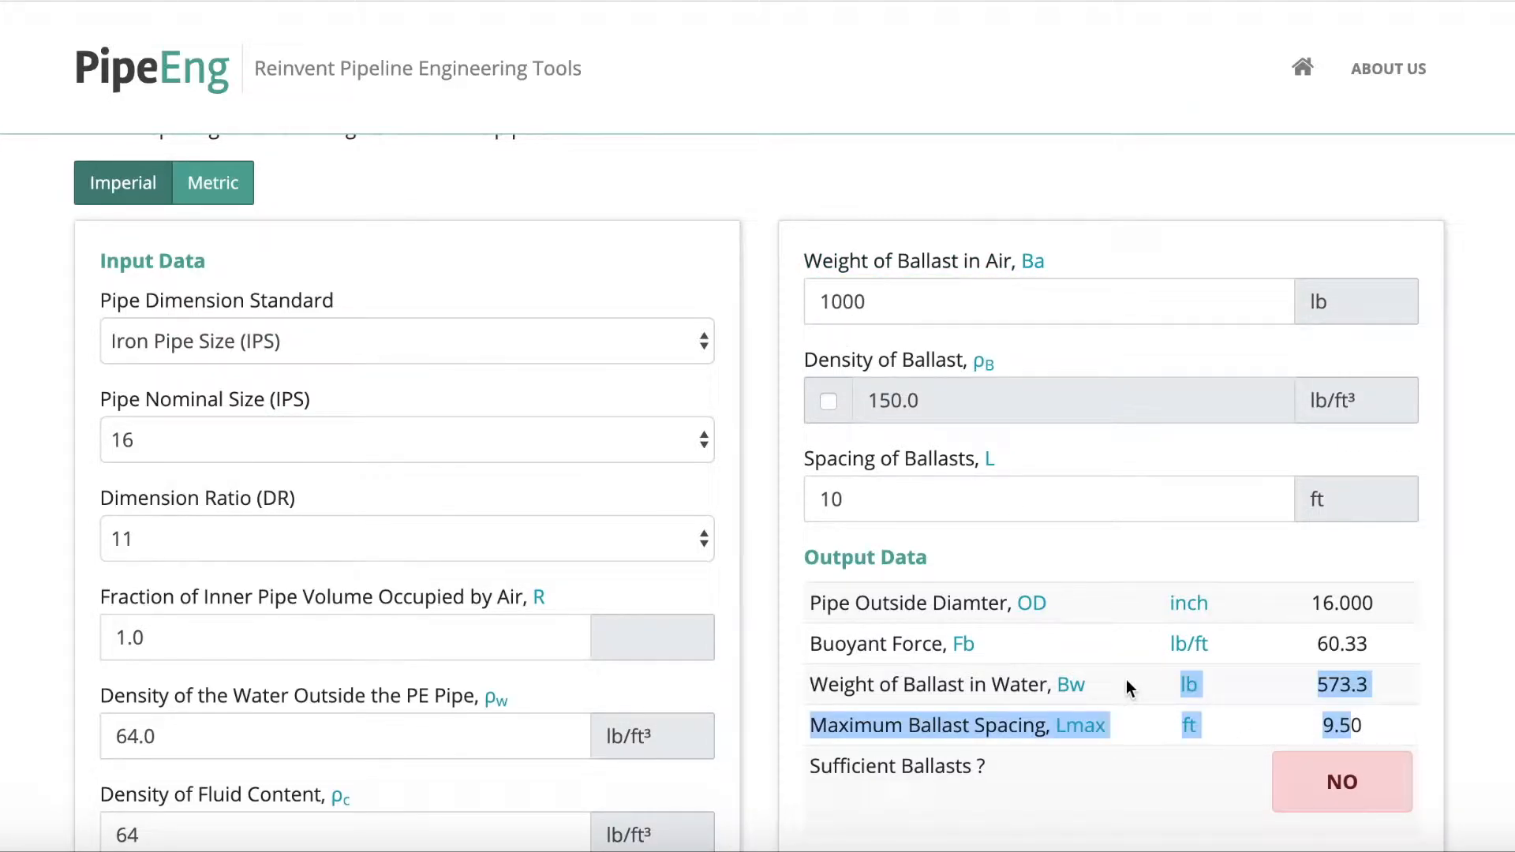
left_click(1172, 707)
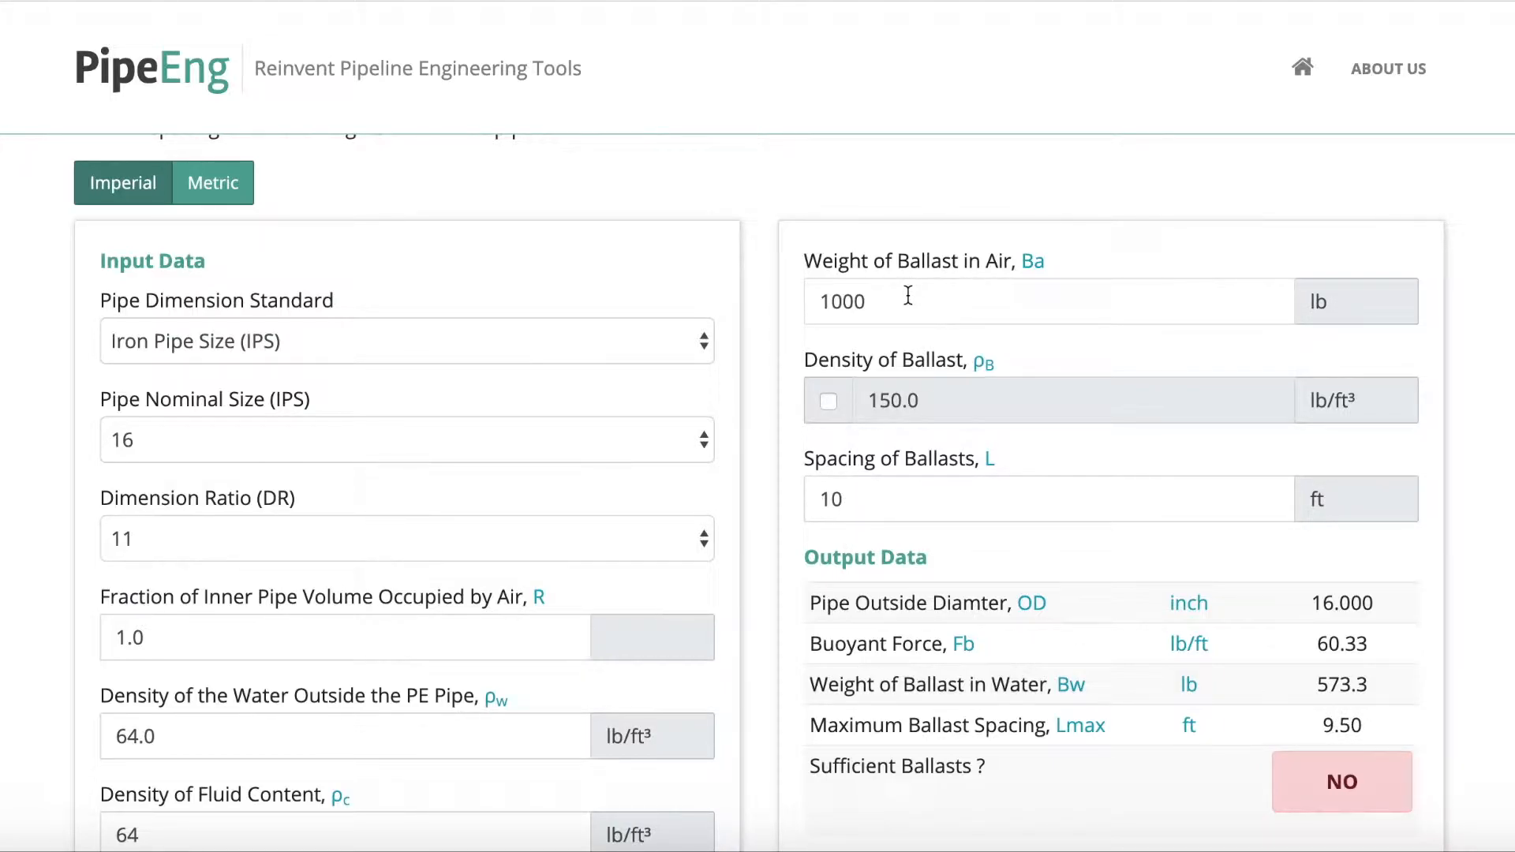
Step: Try a ballast spacing of 9 ft and return it to 10 ft
left_click(900, 509)
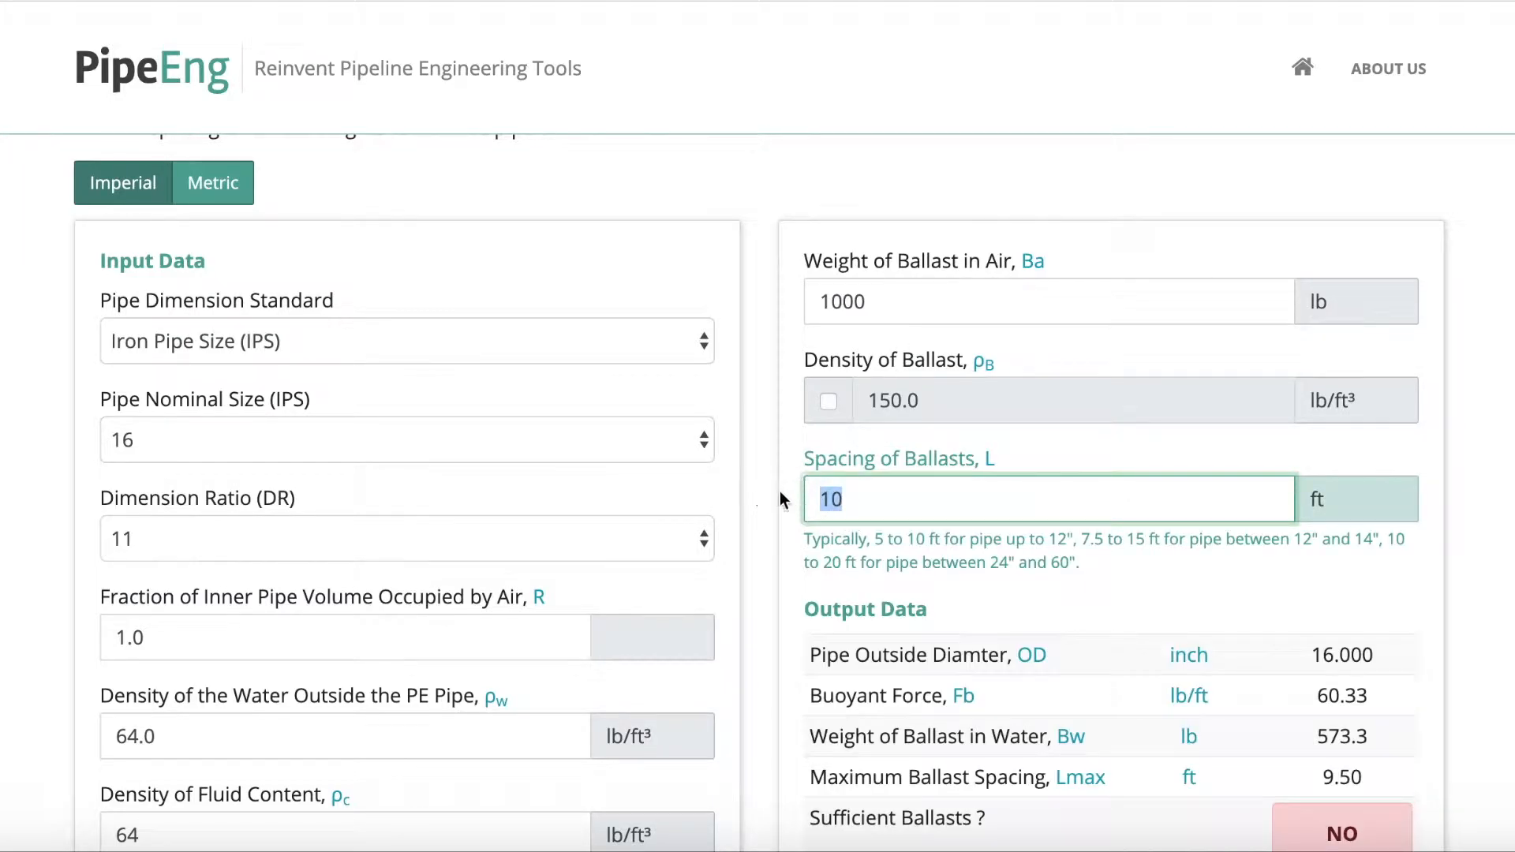
type("9")
left_click(856, 529)
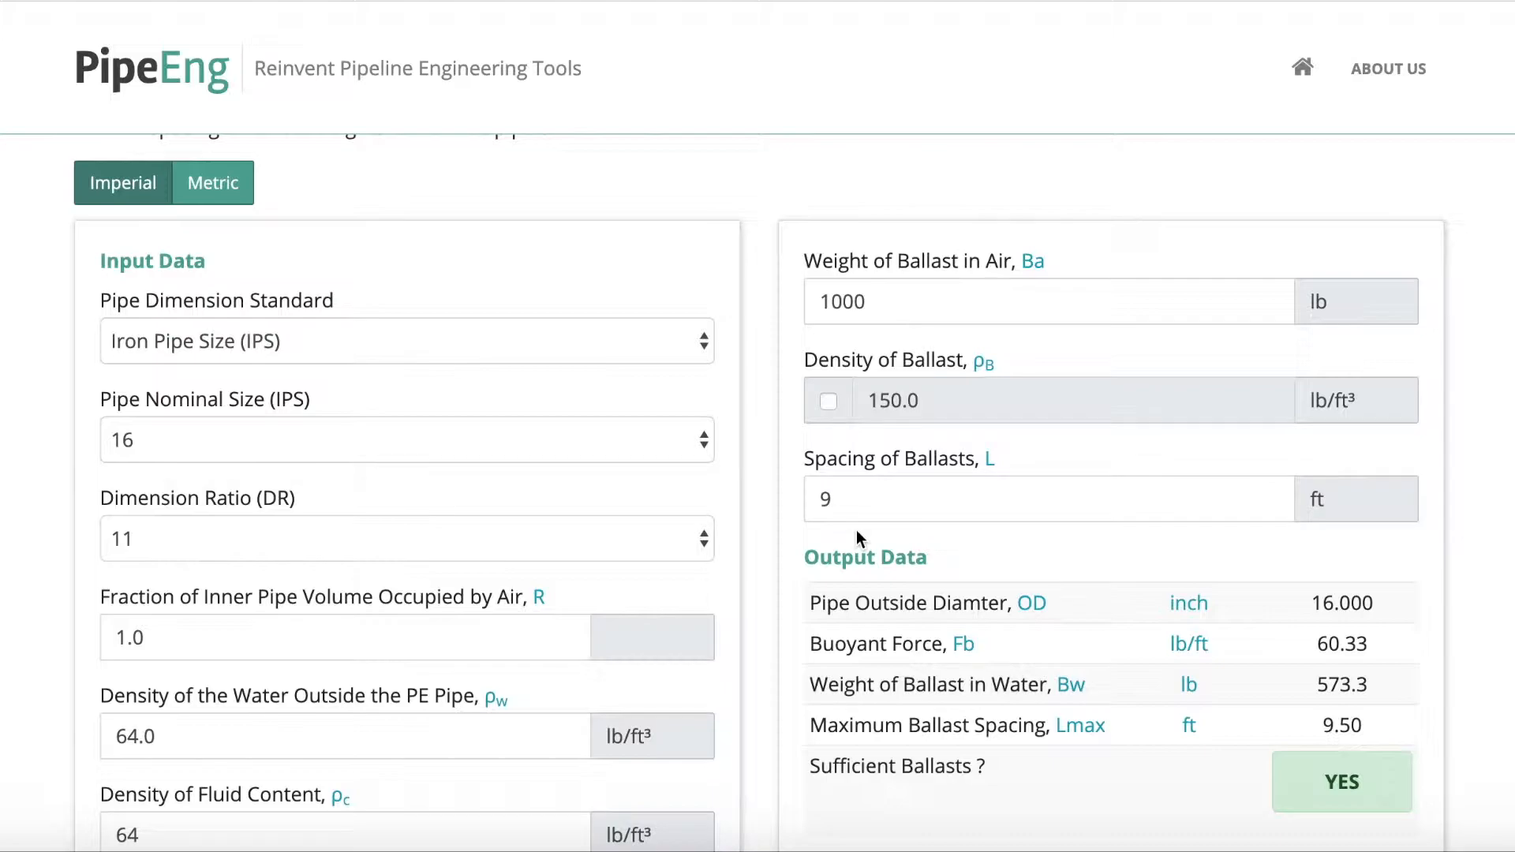
left_click_drag(853, 497, 792, 506)
type("10")
left_click(932, 540)
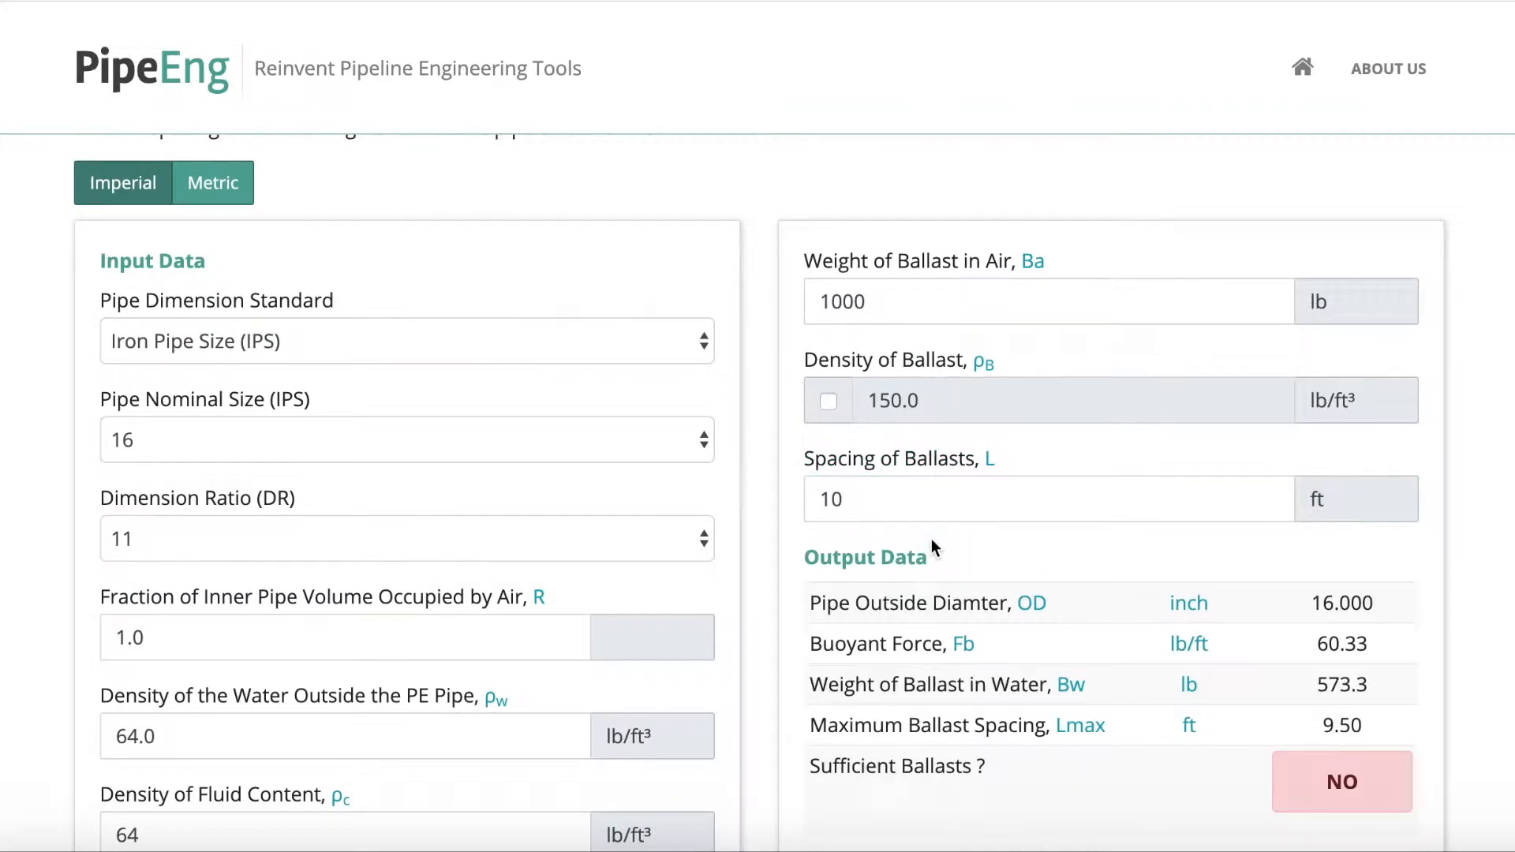
Step: Set the weight of ballast in air to 1200 lb
left_click_drag(880, 304, 790, 305)
type("1200")
left_click(912, 366)
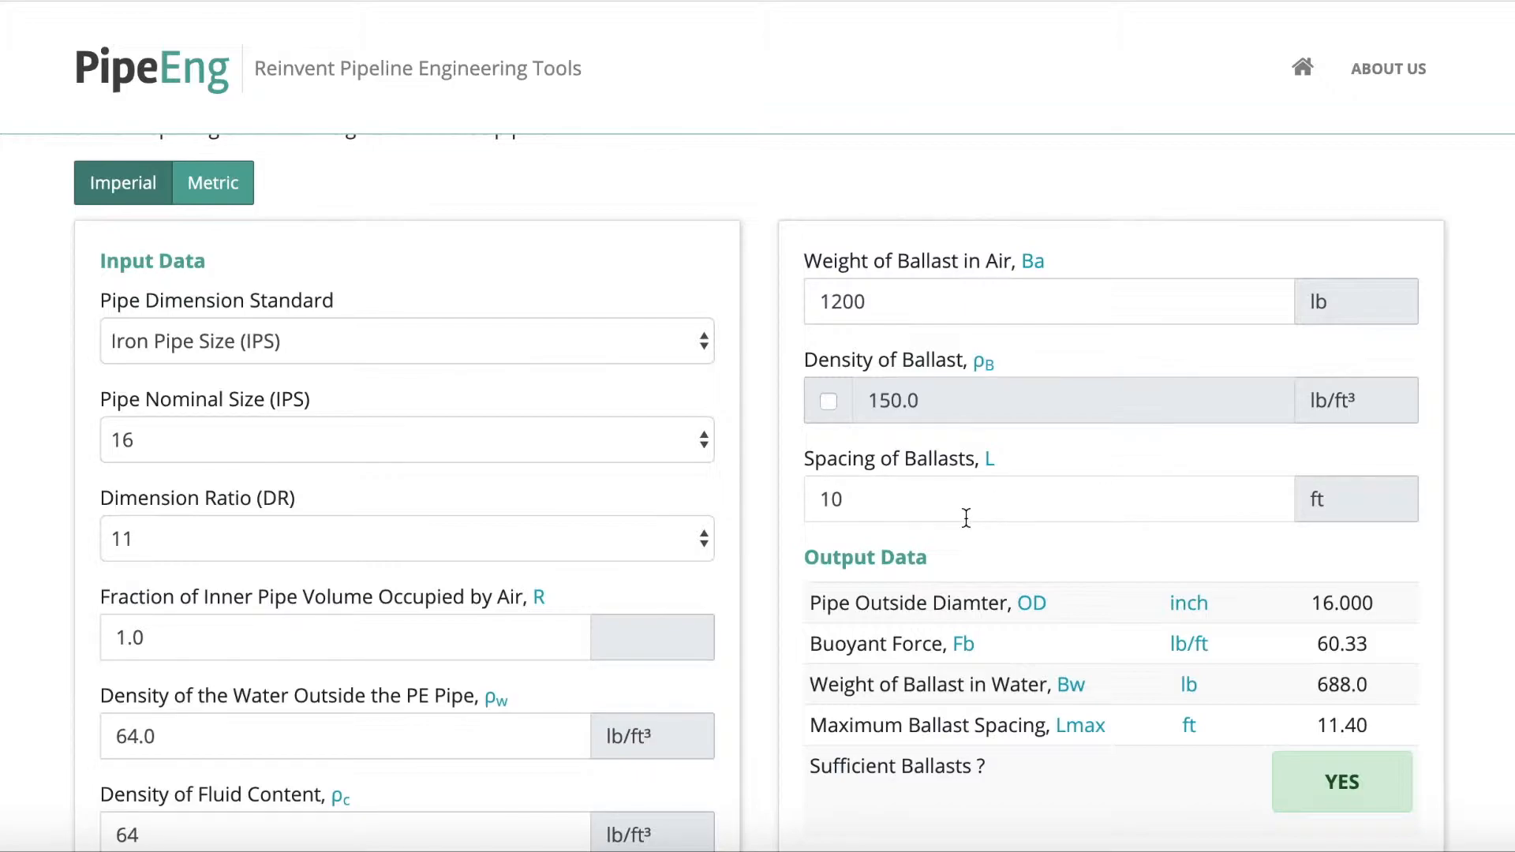
Step: Generate the marine installation design report, open it for viewing, and review its input and output data
scroll(966, 518, "down", 2)
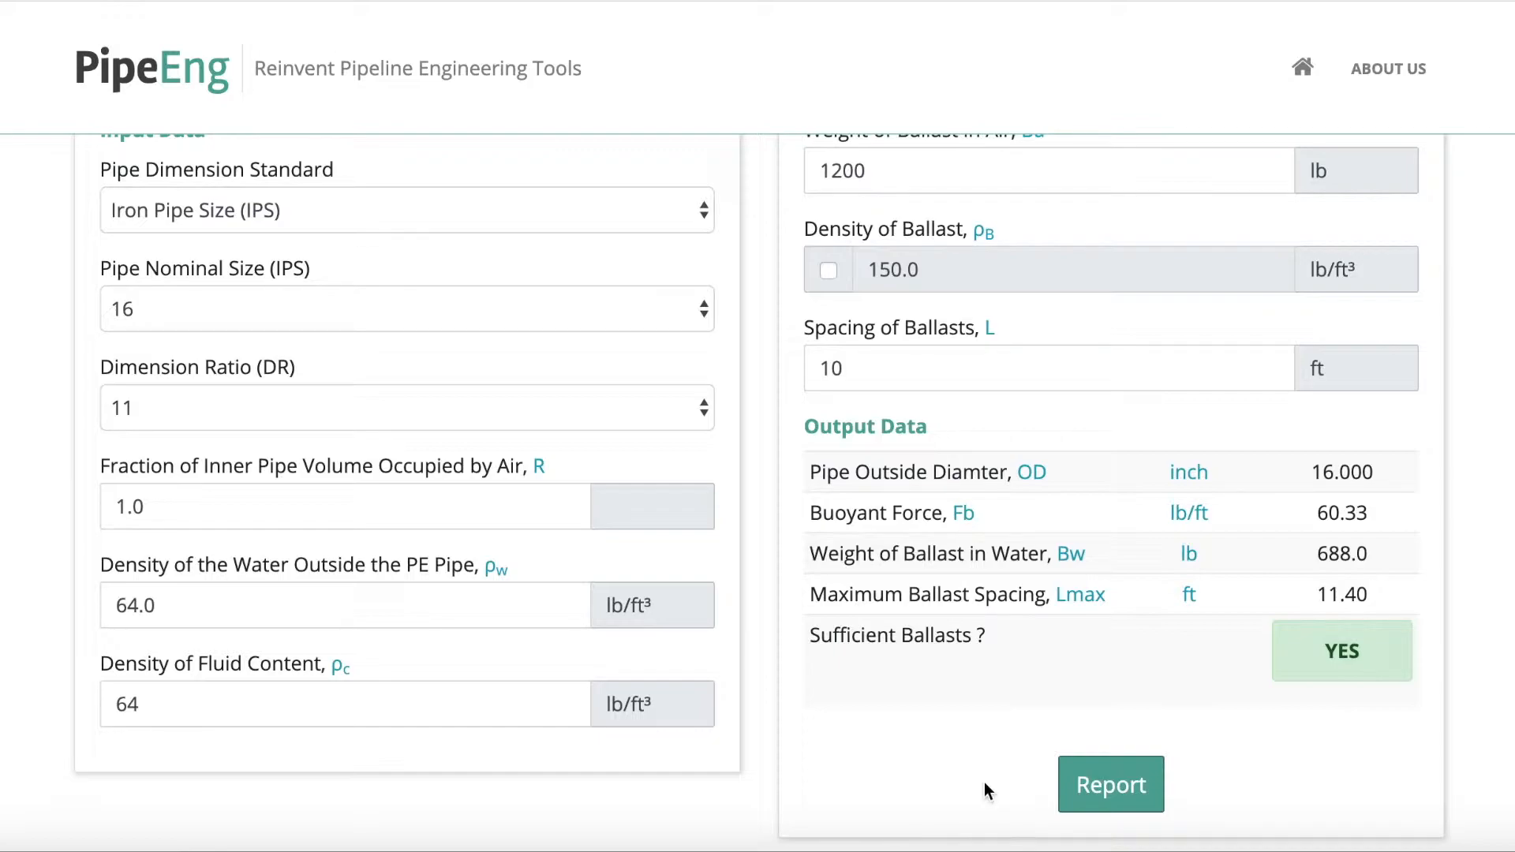
left_click(1102, 778)
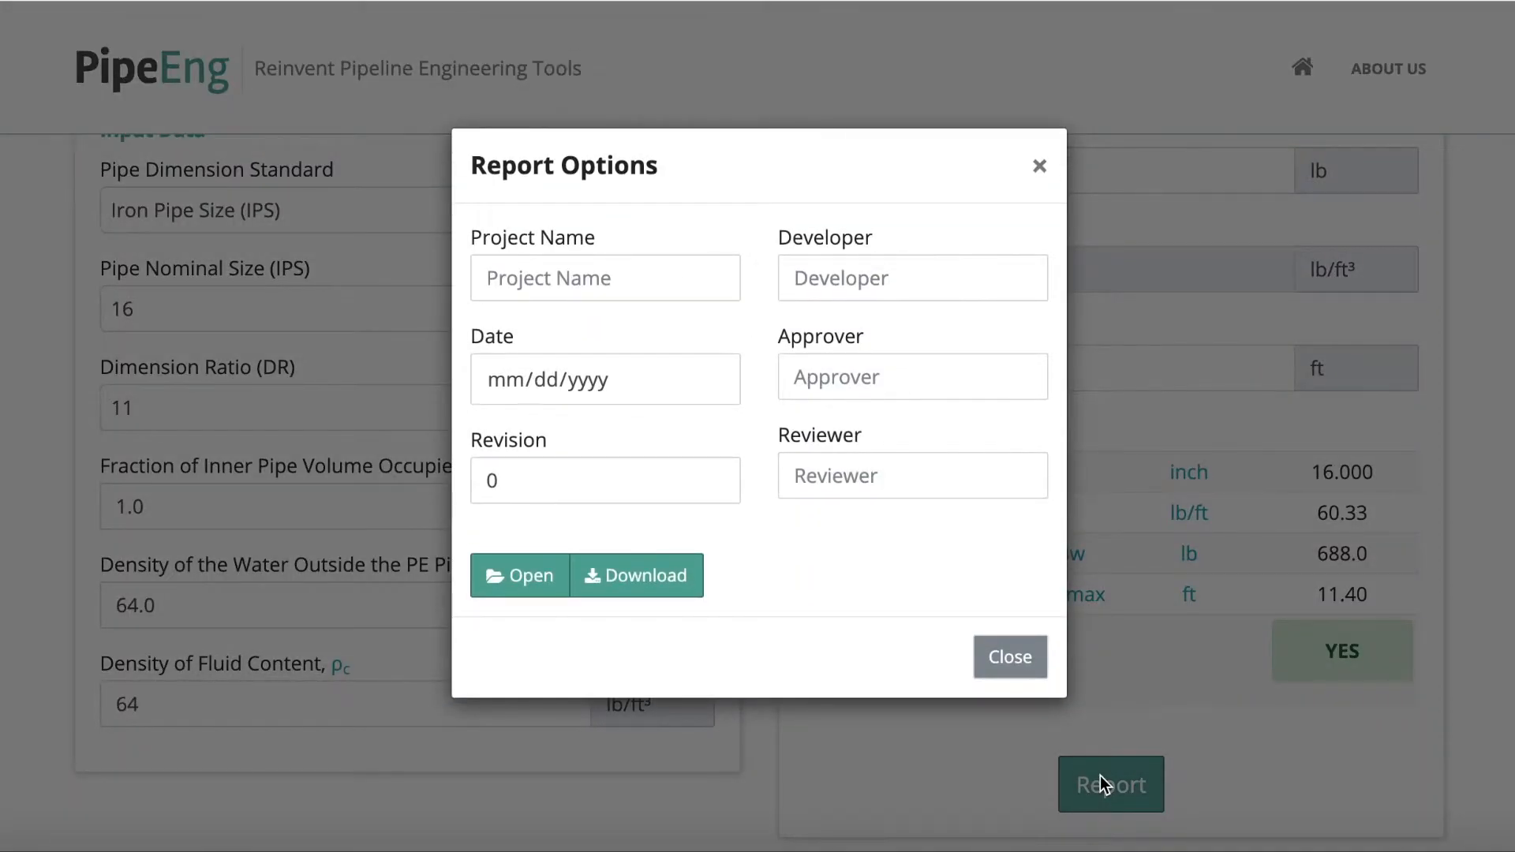
left_click(597, 271)
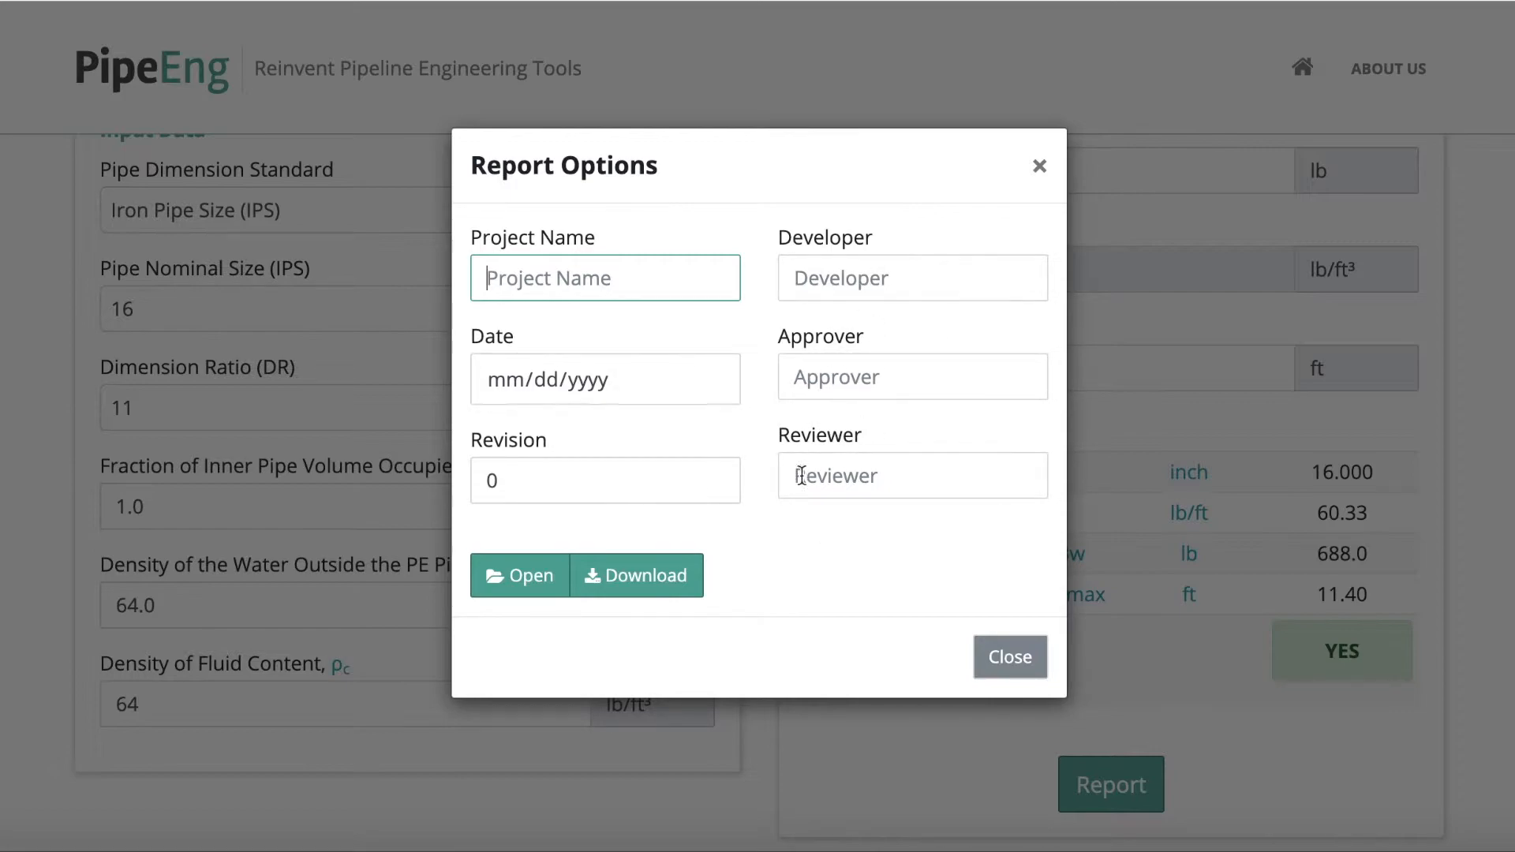
left_click(534, 578)
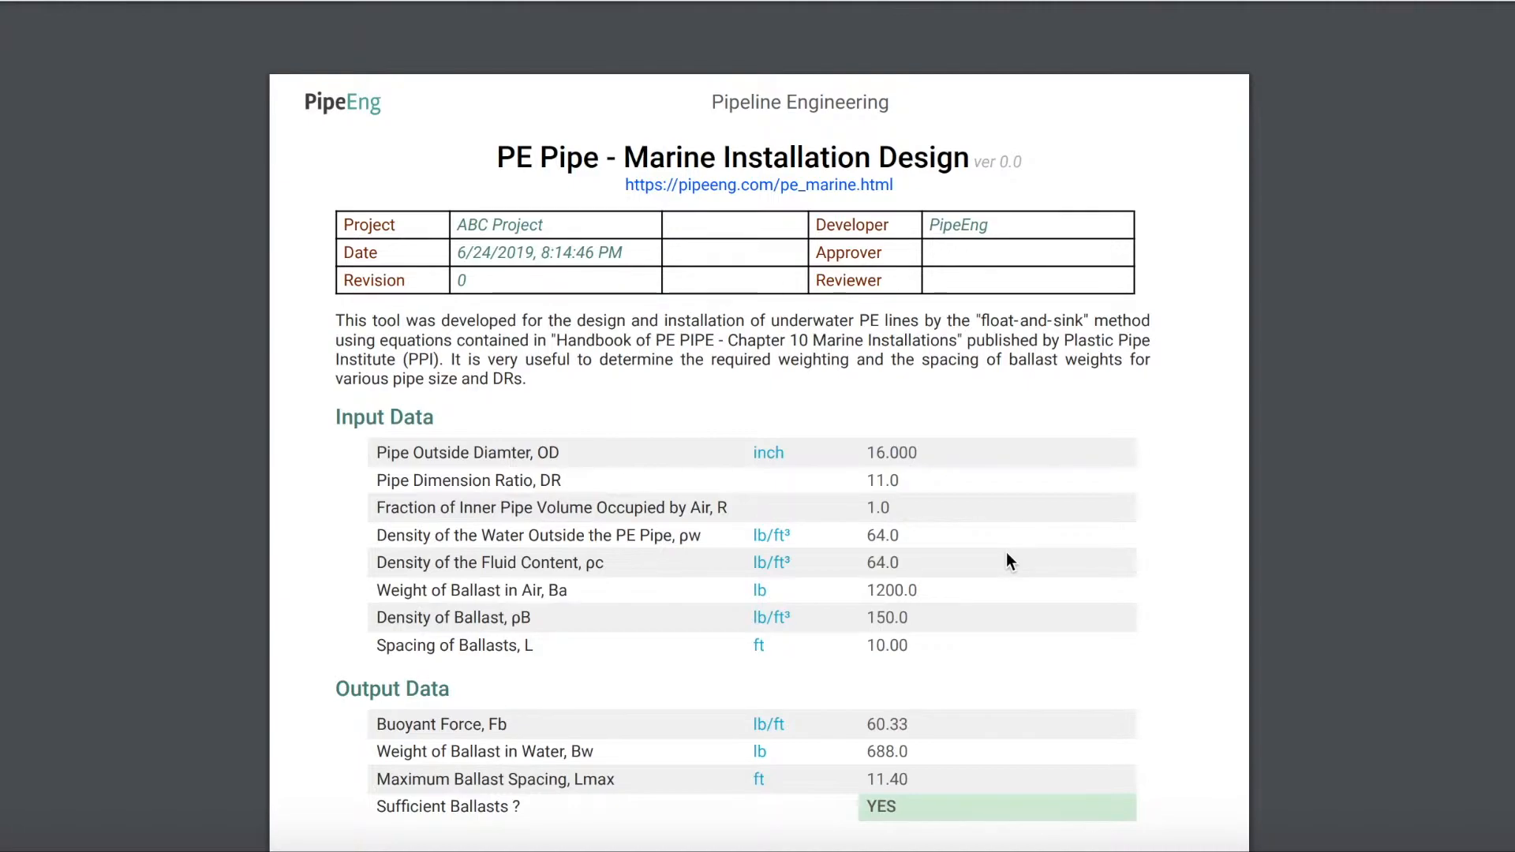
scroll(1007, 557, "down", 2)
scroll(1007, 553, "up", 1)
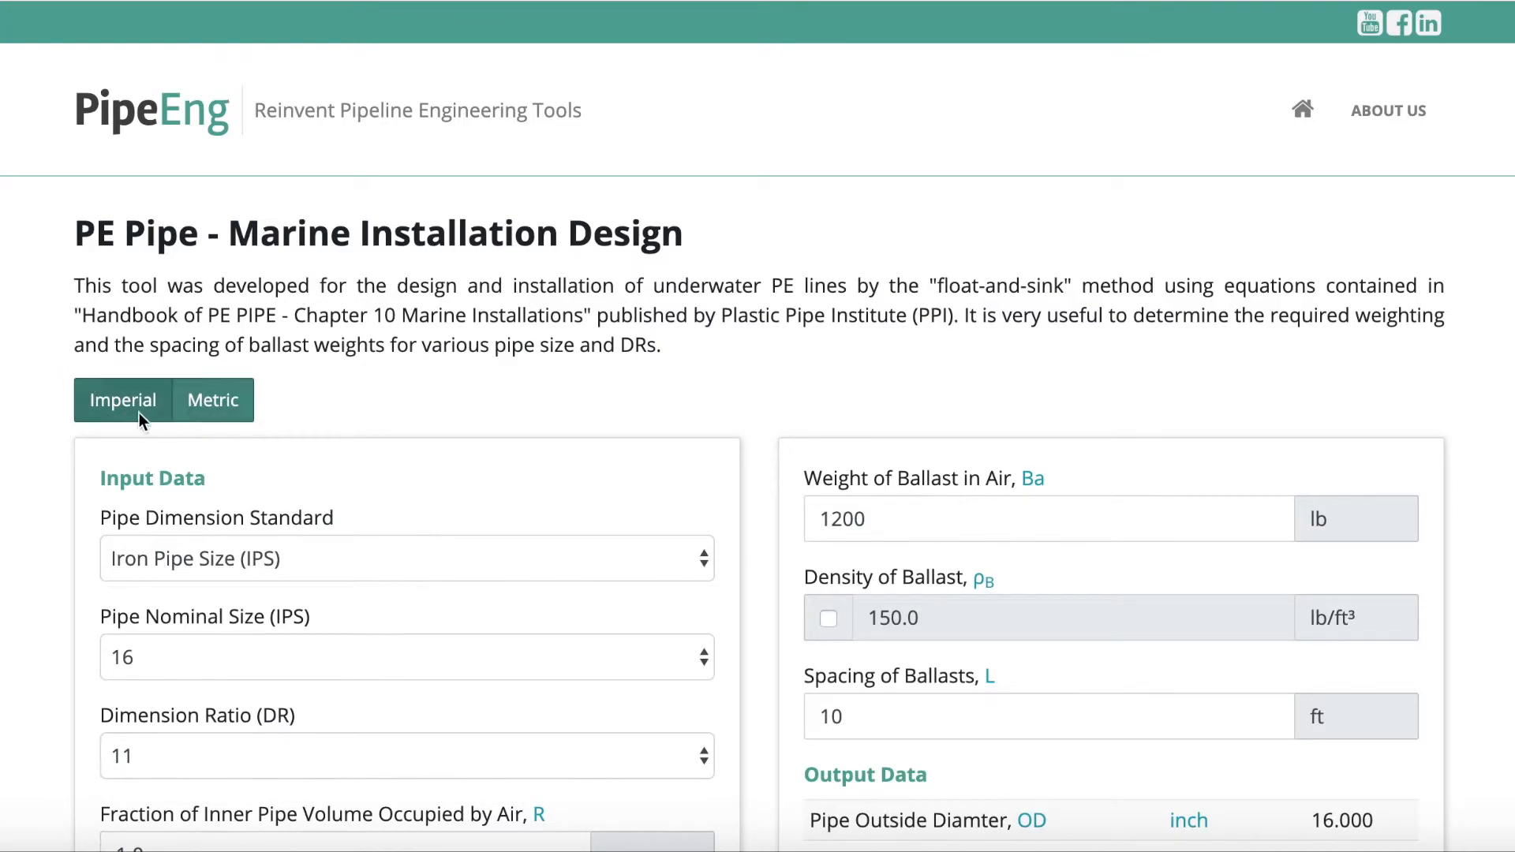
Step: Switch the calculator to metric units and review the converted input and output data
left_click(214, 401)
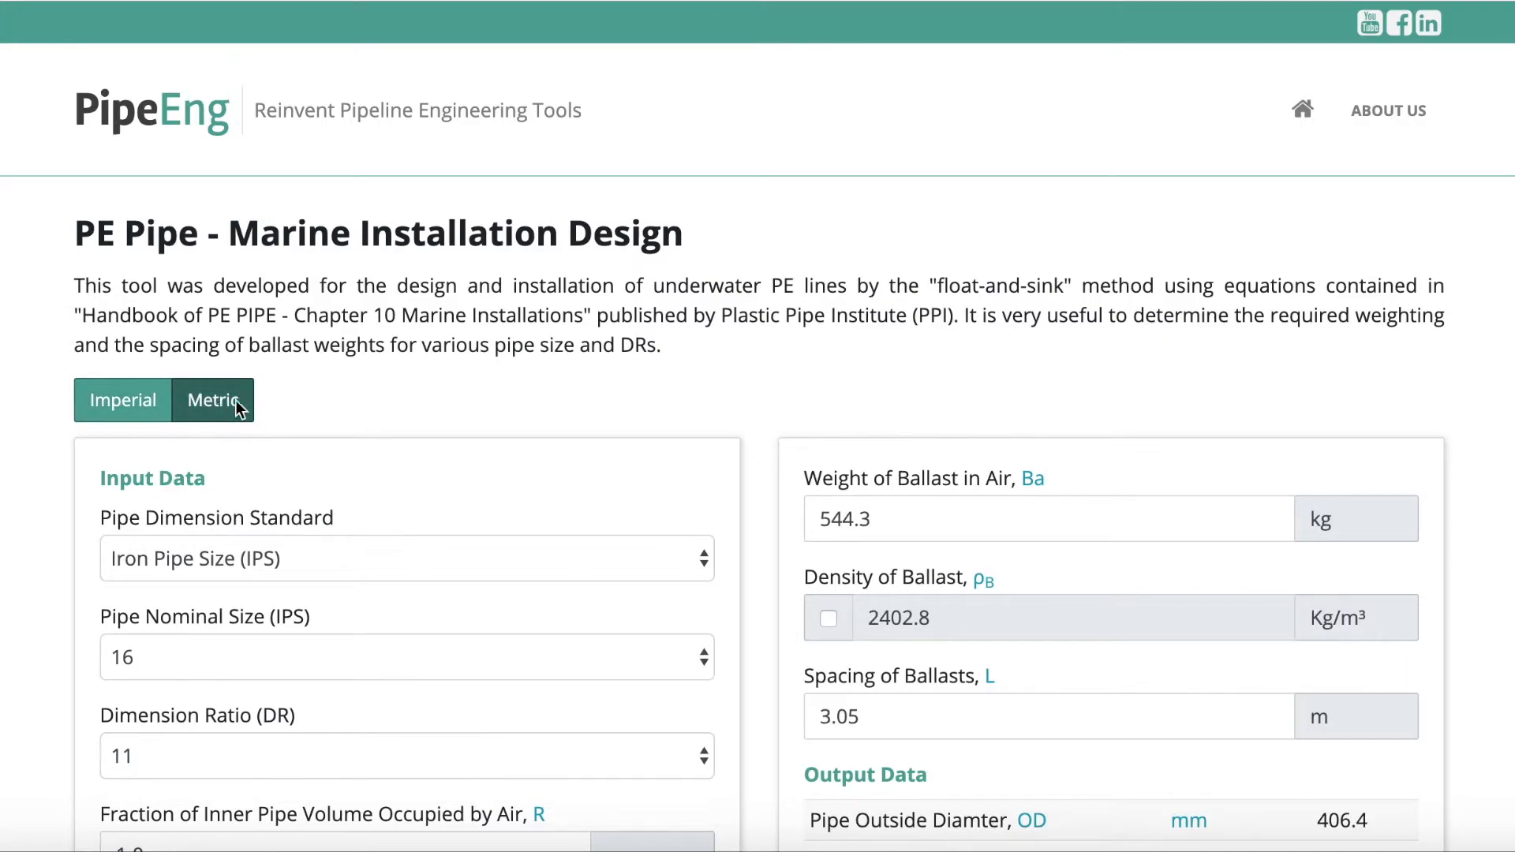
scroll(617, 428, "down", 3)
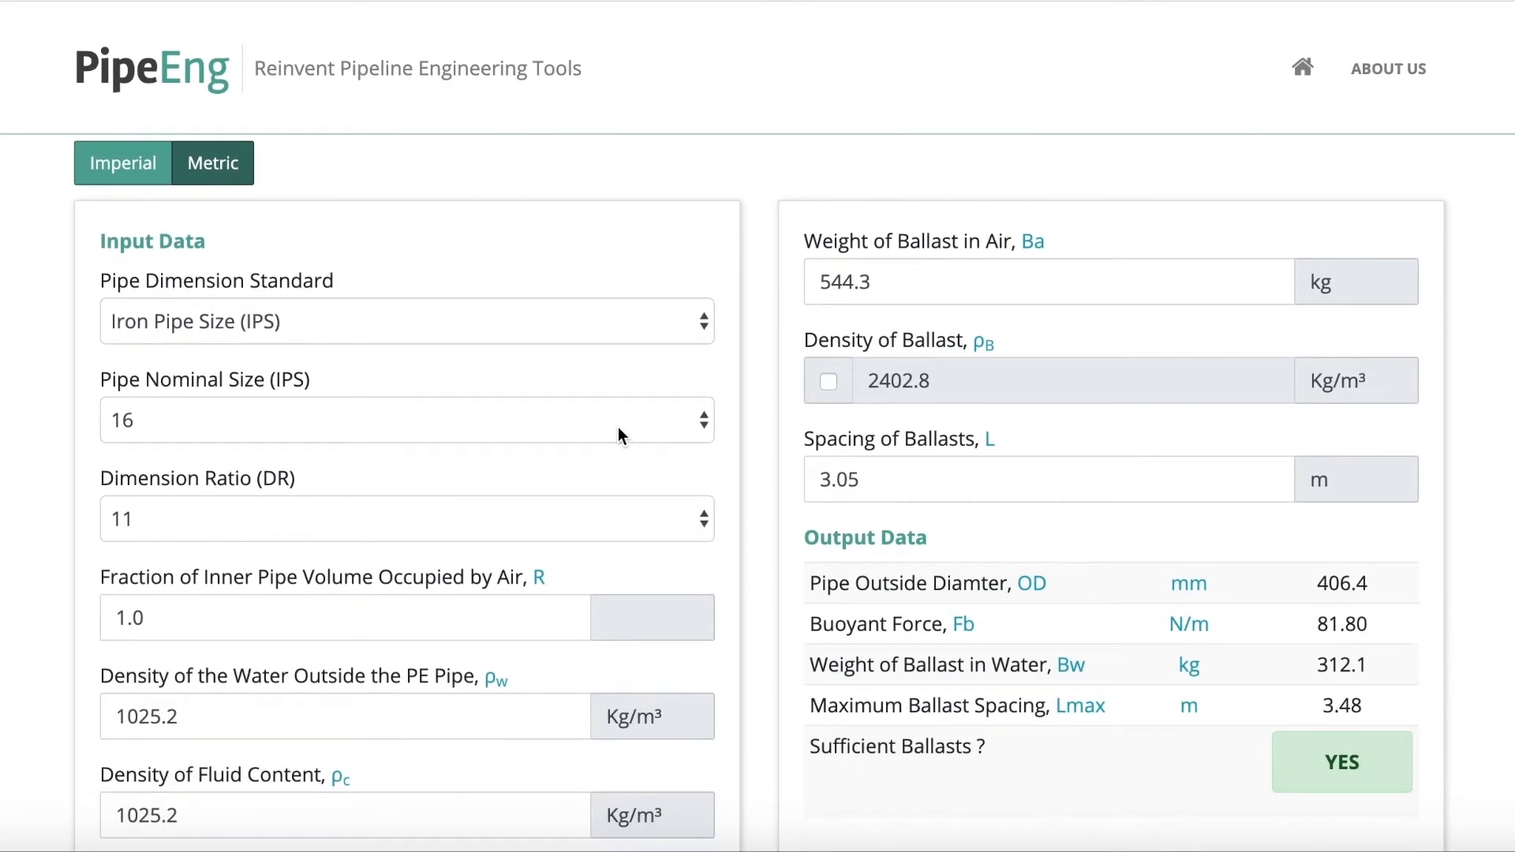
scroll(994, 356, "down", 1)
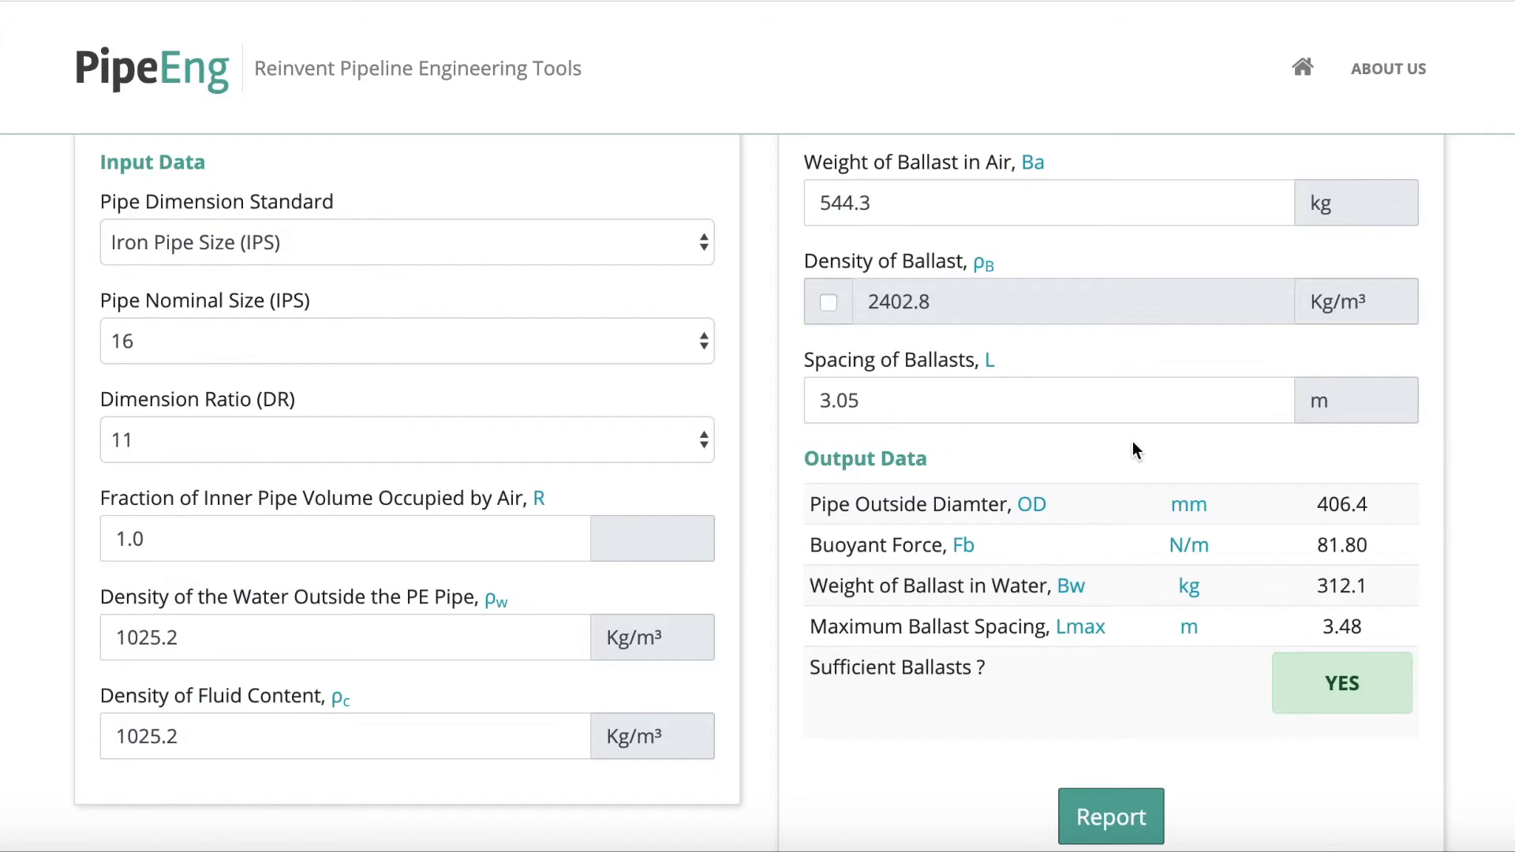
scroll(1127, 550, "down", 1)
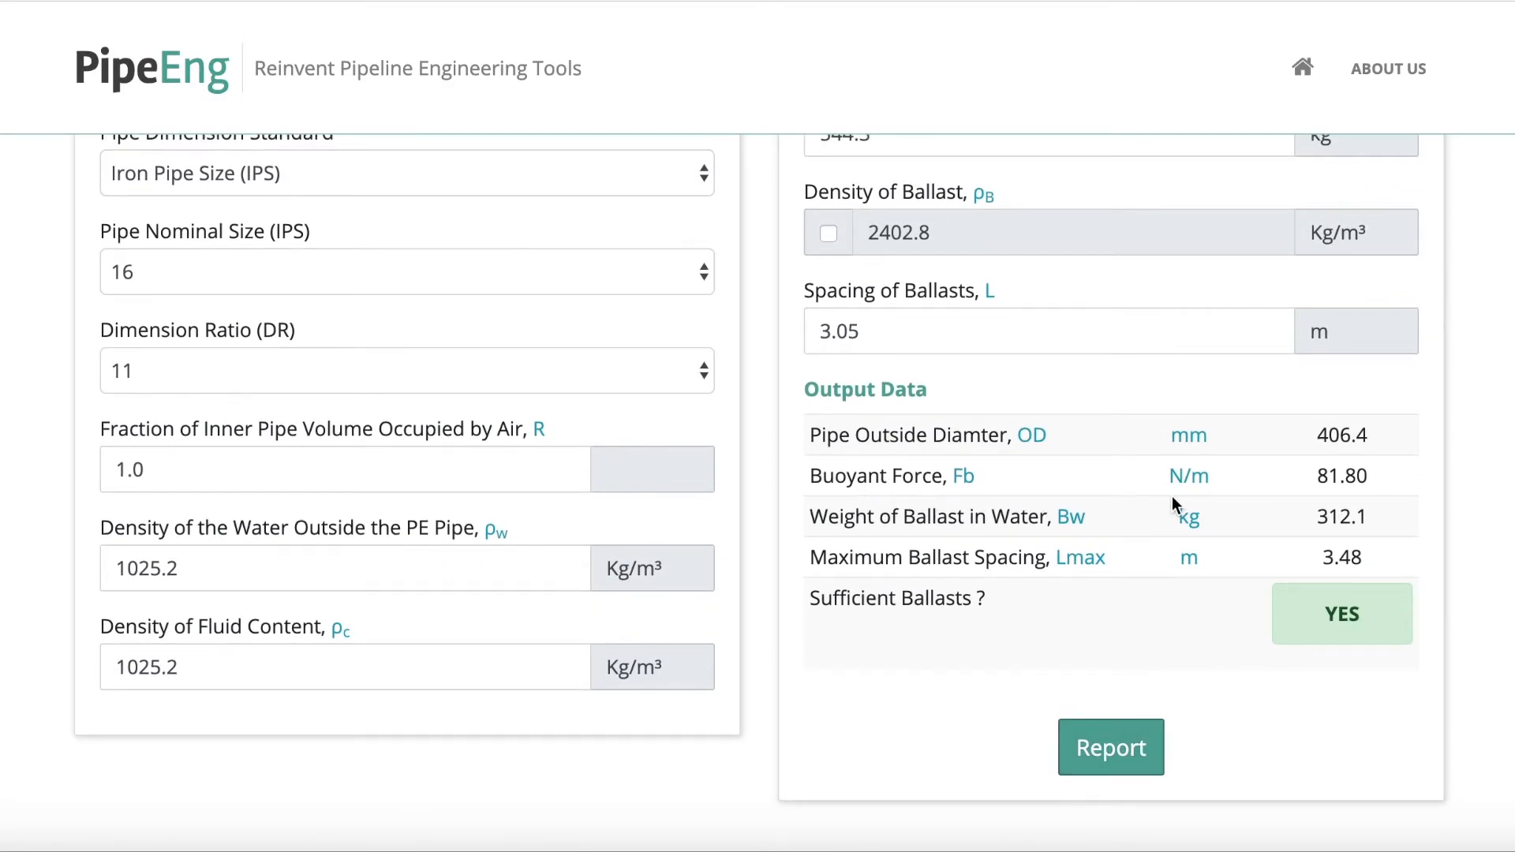
scroll(1172, 497, "up", 1)
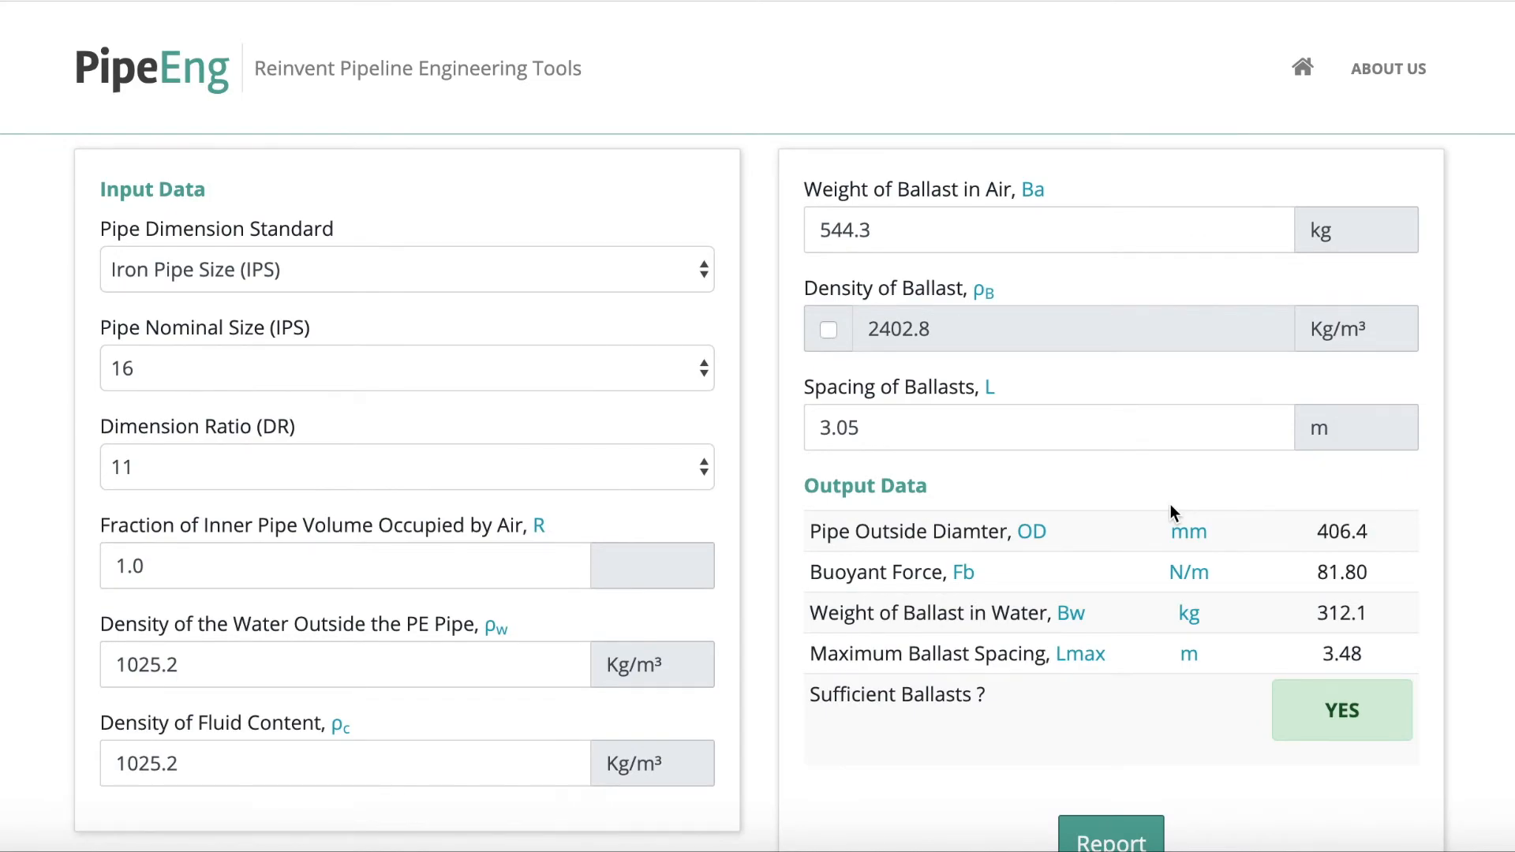
scroll(1171, 505, "up", 3)
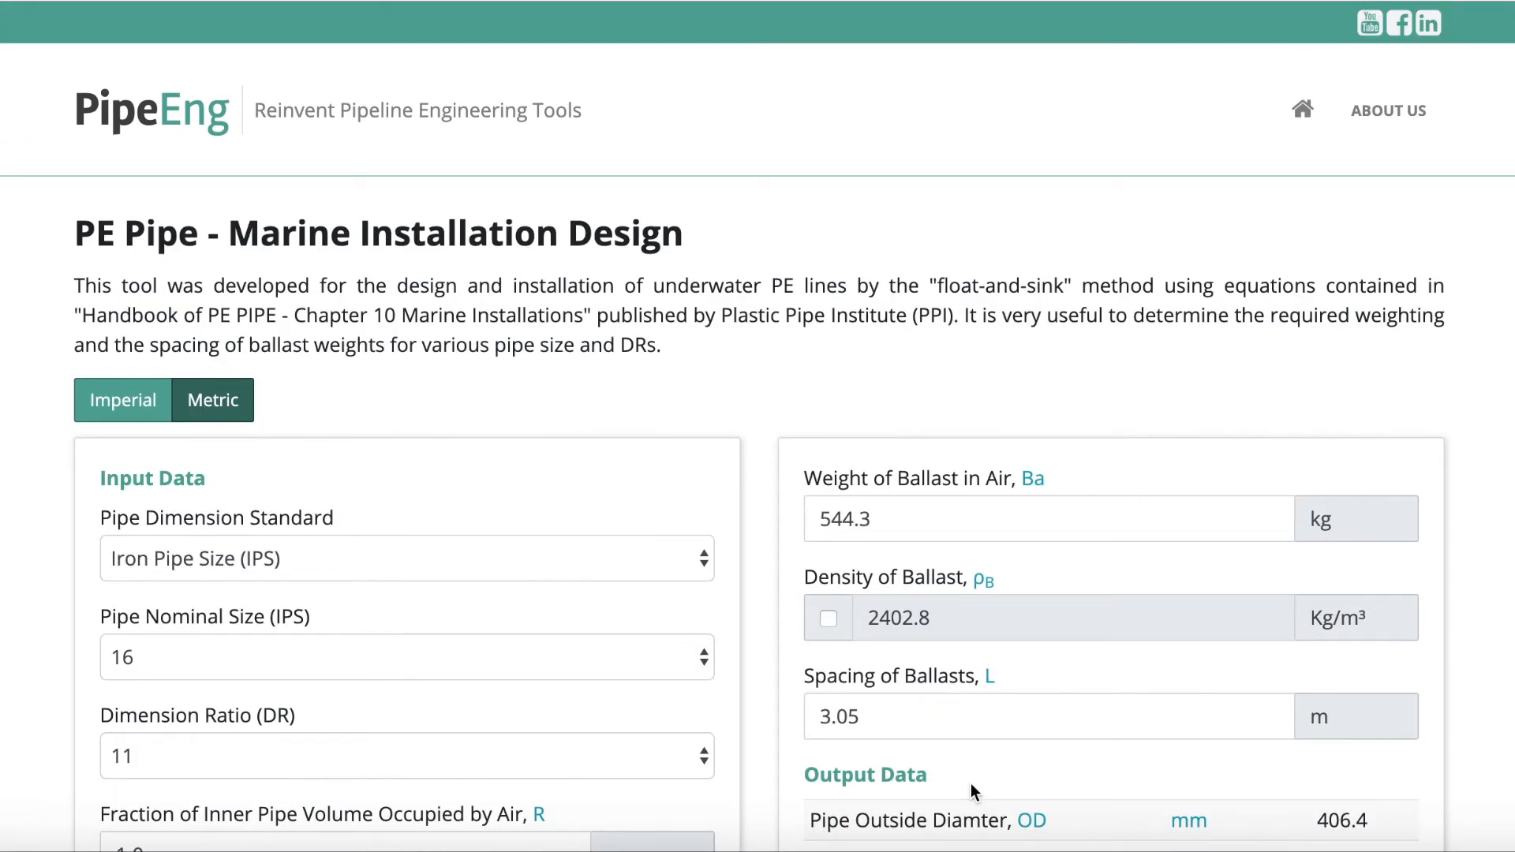